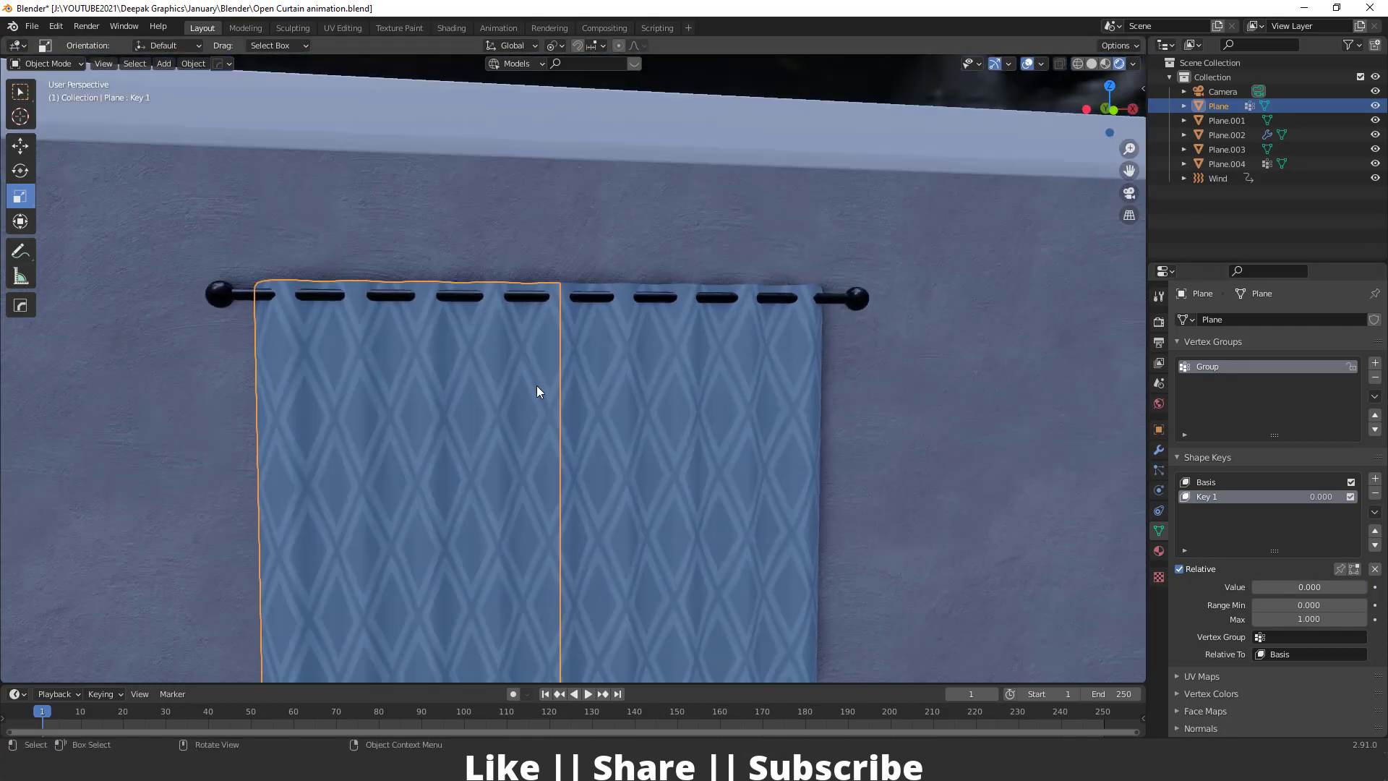
On the right curtain Plane.004, keyframe Key 1 at 0.000 on frame 1 and 1.000 on frame 30
middle_click_drag(649, 335, 630, 309)
left_click(630, 309)
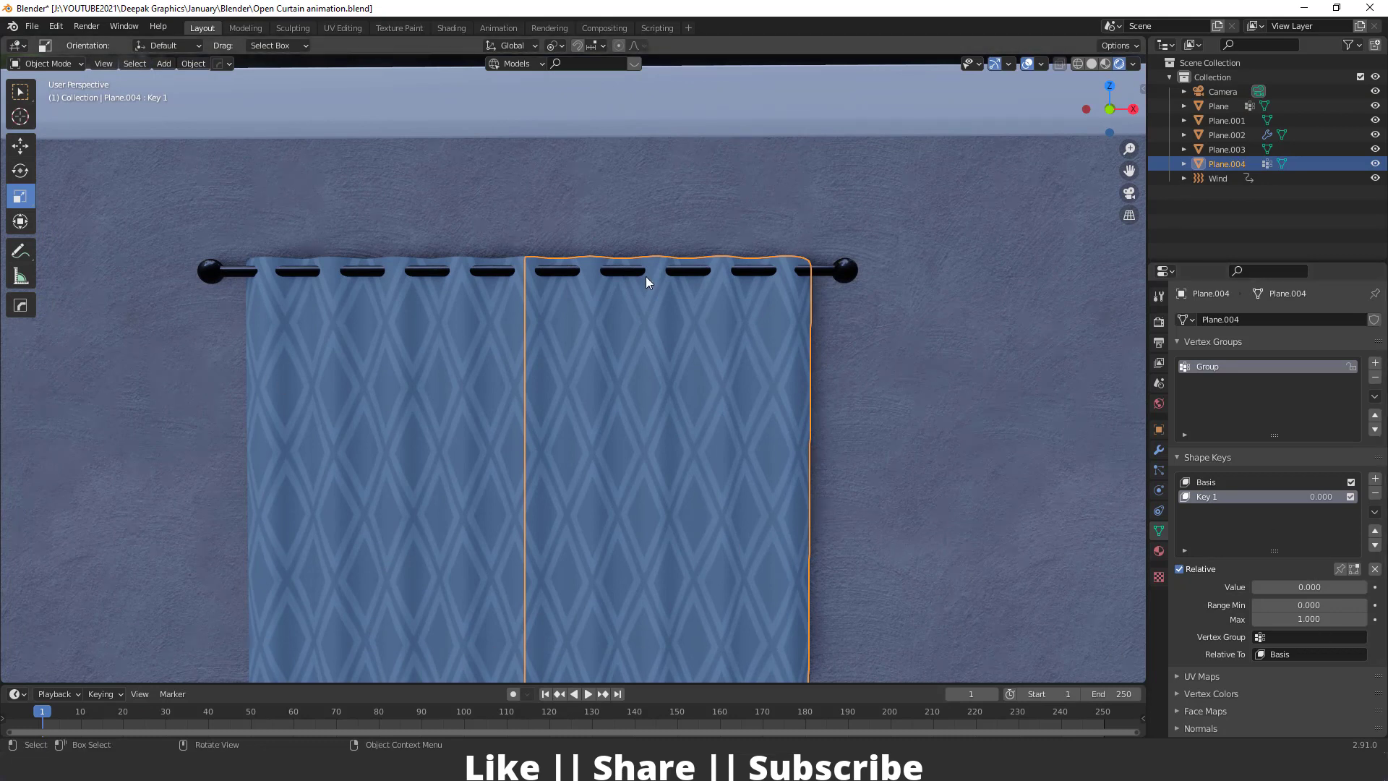
left_click(1376, 588)
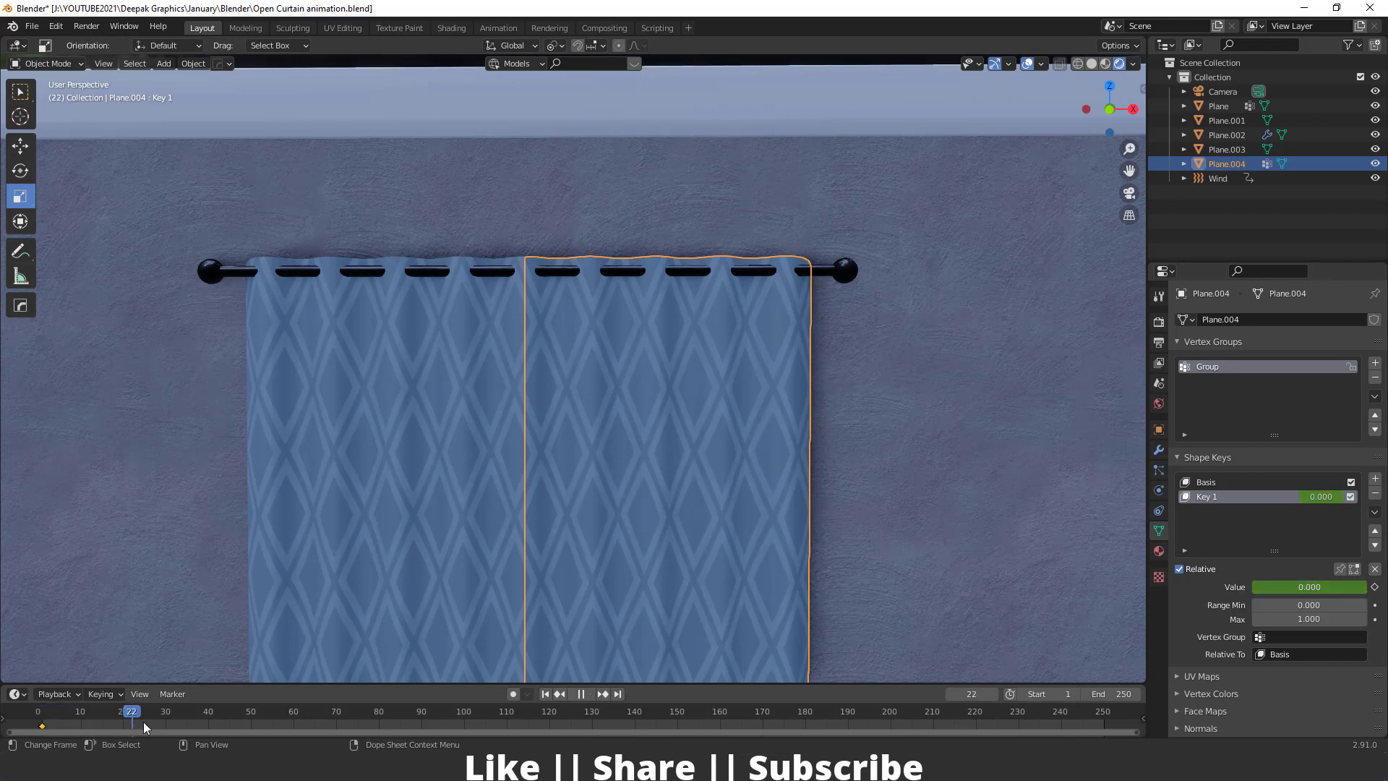
left_click_drag(1257, 592, 1364, 593)
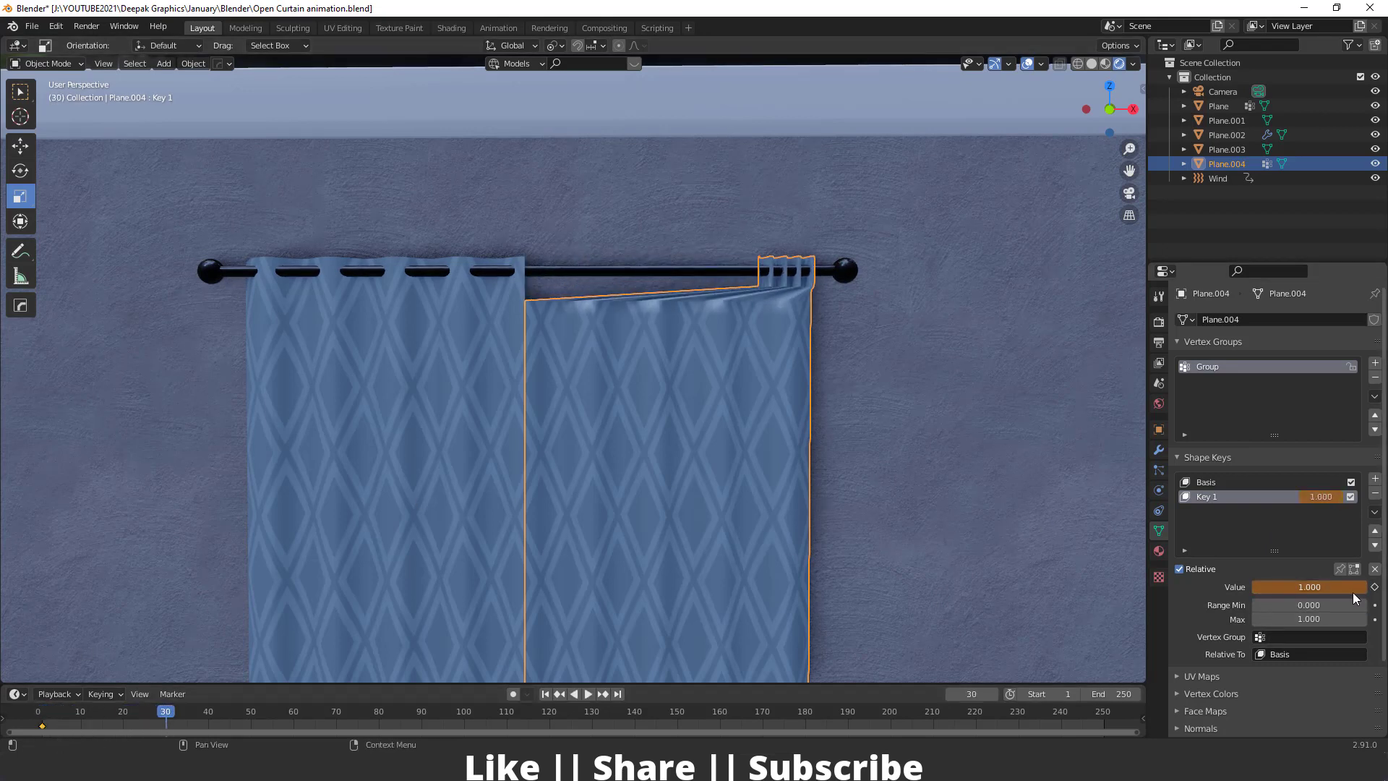
left_click(1375, 587)
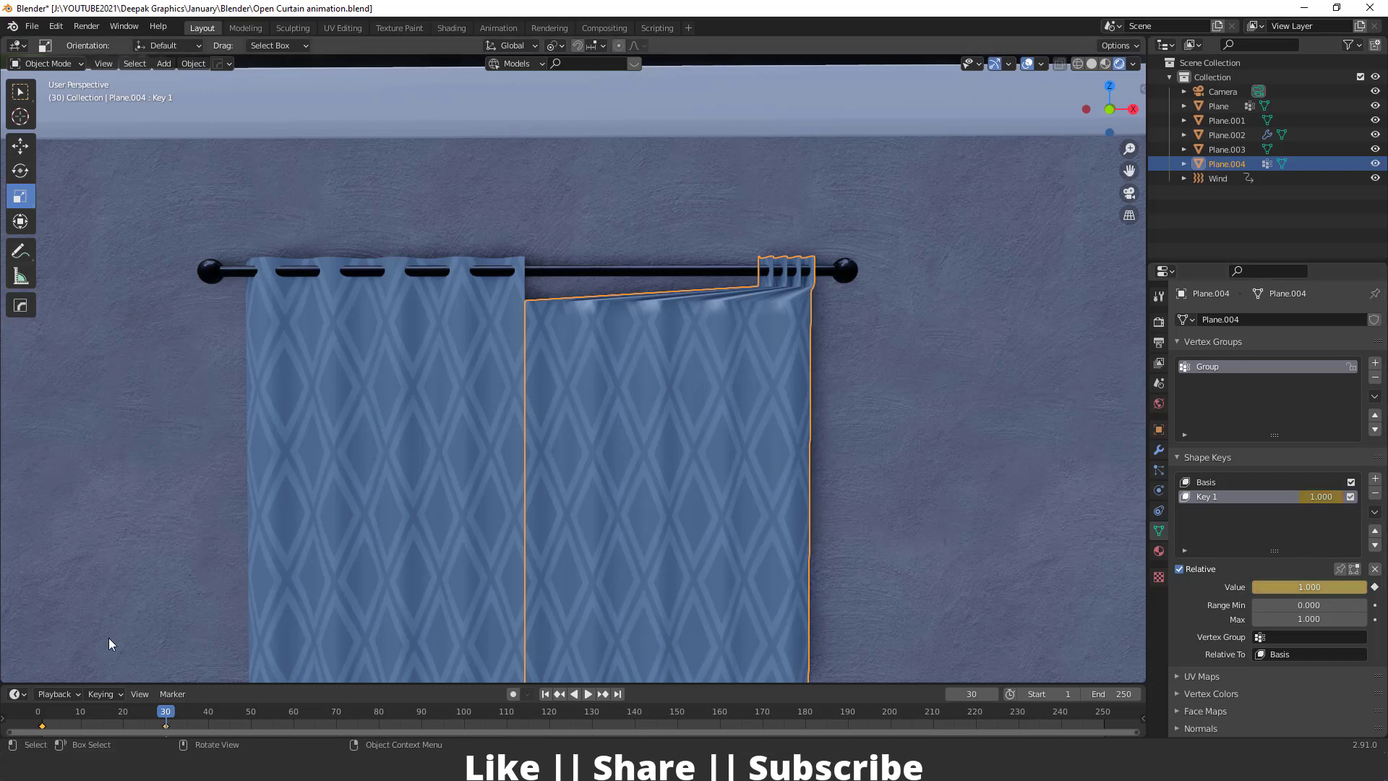
Play from frame 1 to preview the right curtain gathering, then rewind and select the left curtain
left_click(39, 714)
key("space")
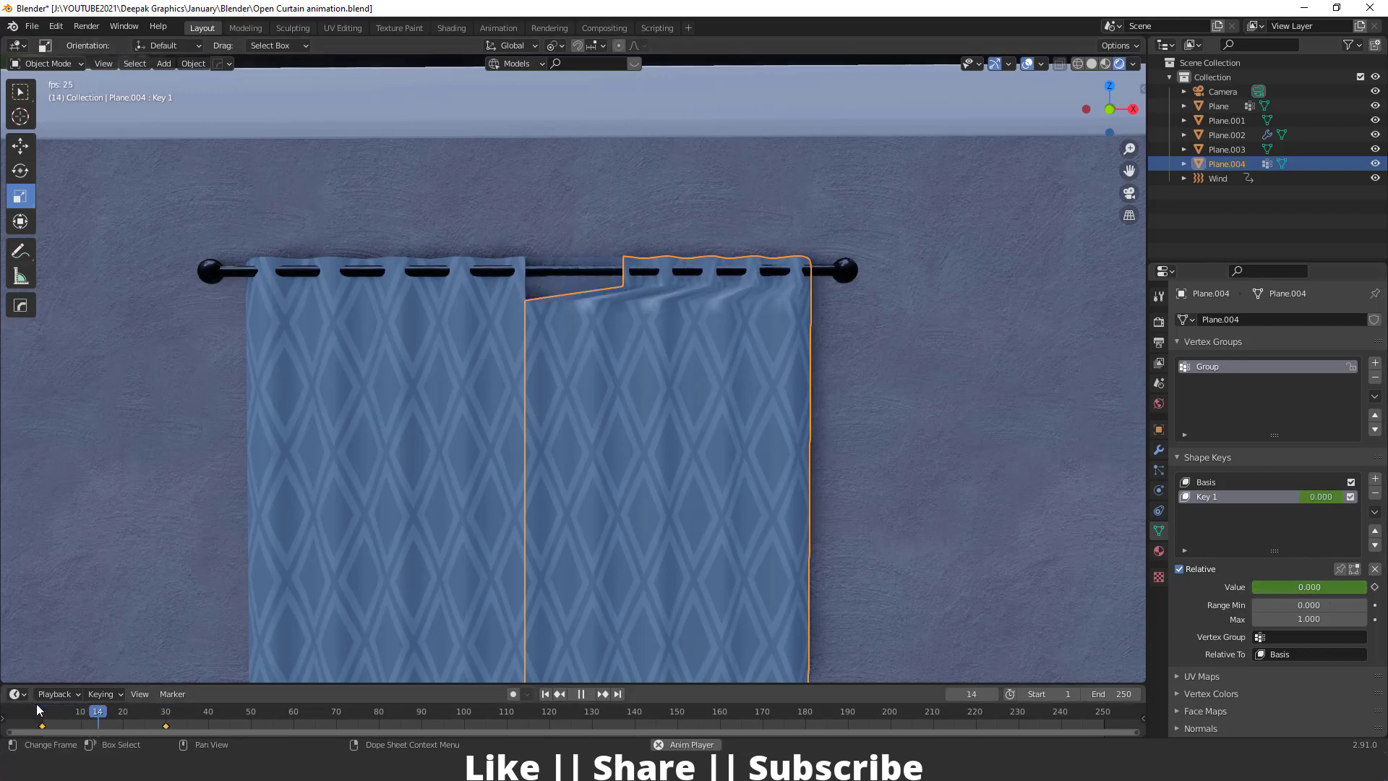
key("space")
left_click_drag(261, 719, 38, 728)
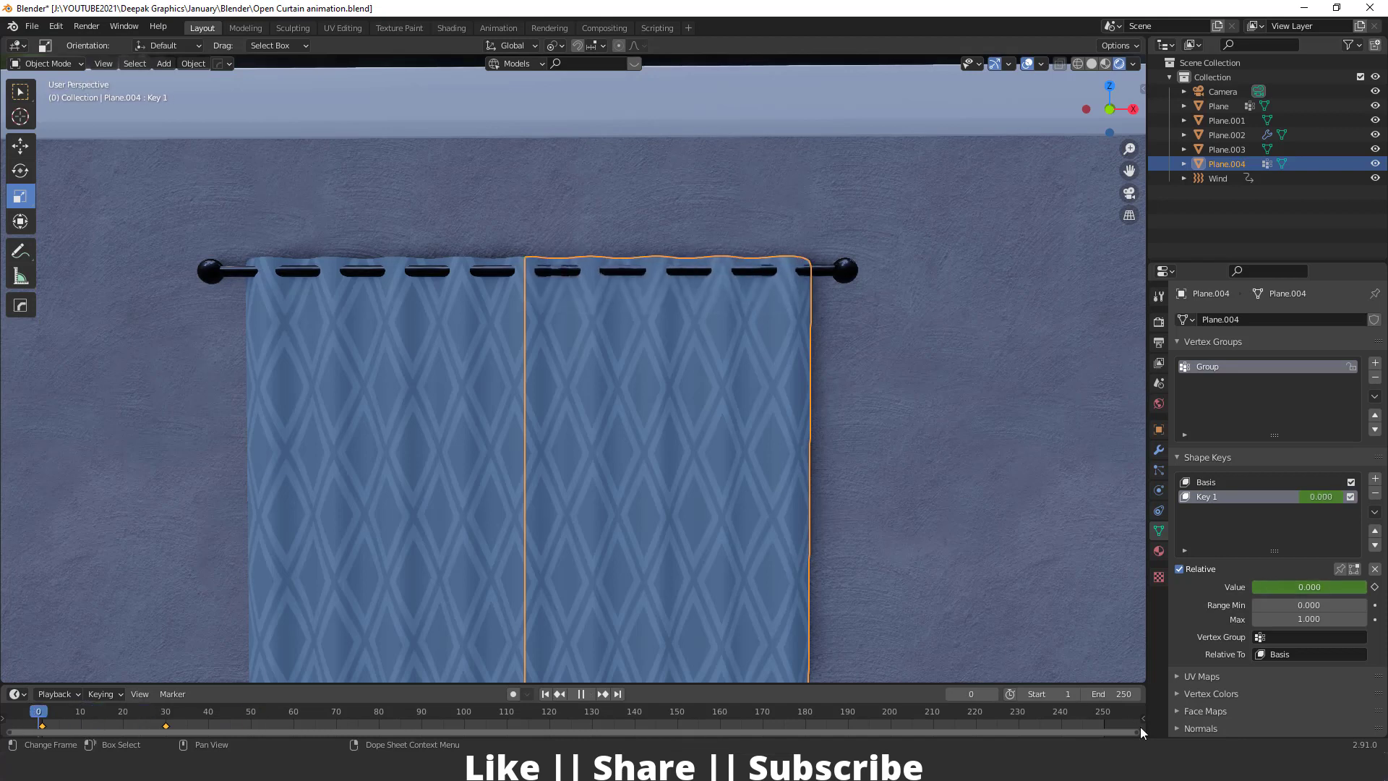
left_click(389, 302)
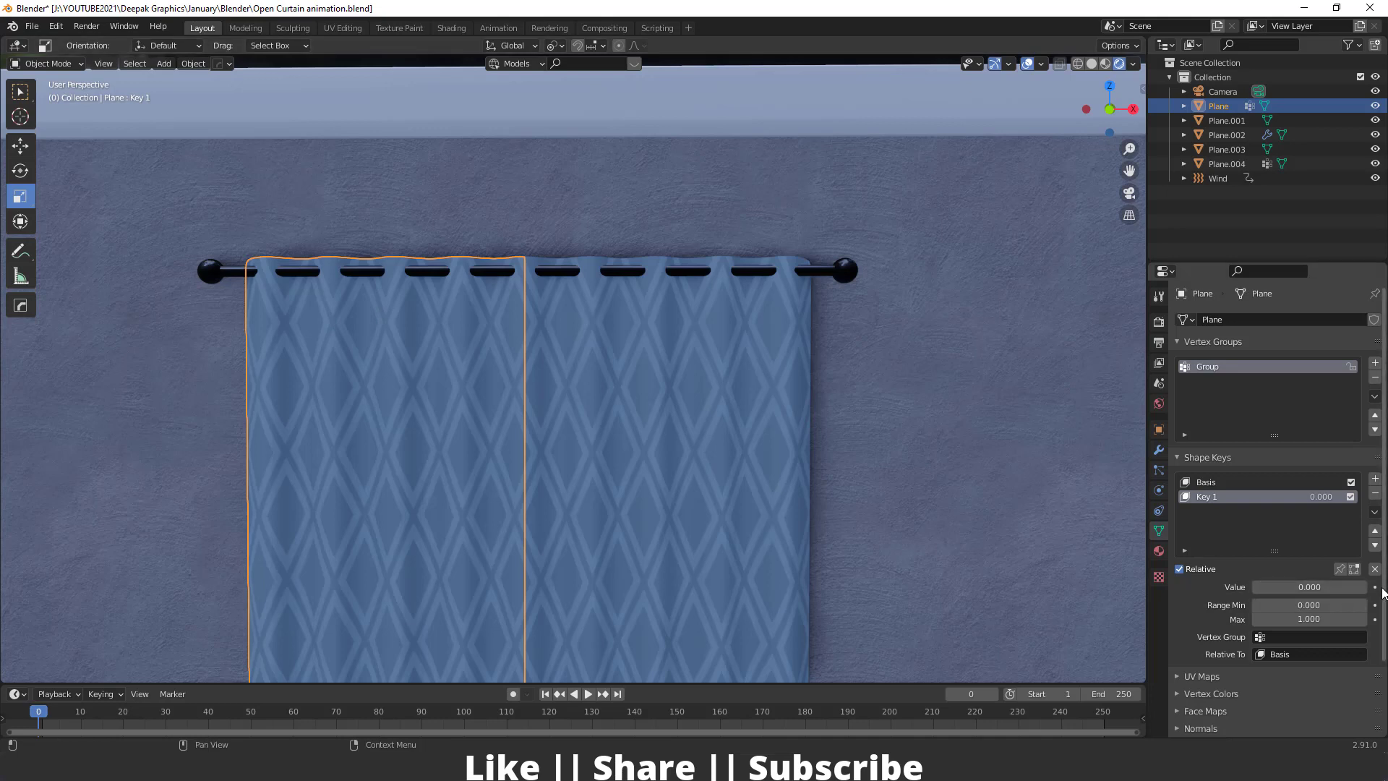
On the left curtain Plane, set Key 1 to 1.000 at frame 30 and keyframe it
left_click(995, 695)
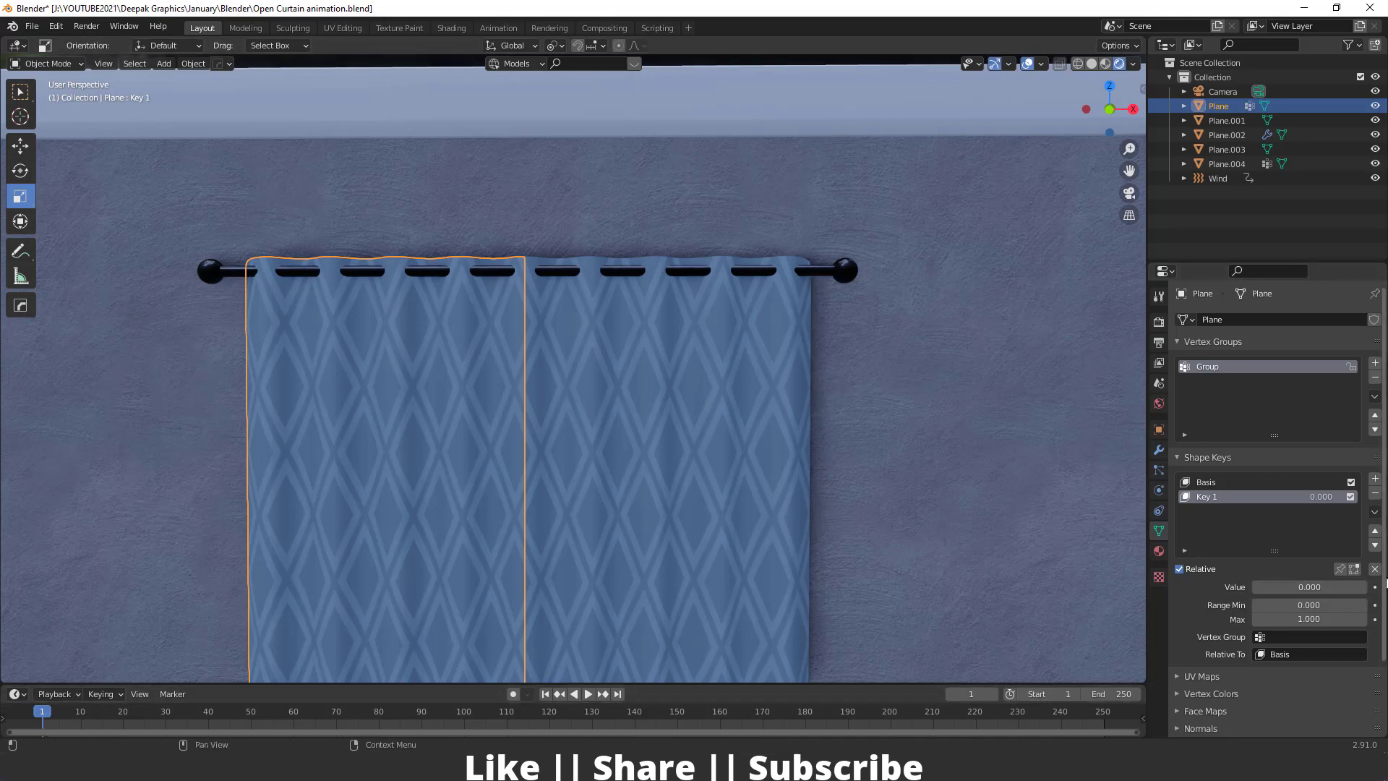
left_click_drag(53, 715, 166, 727)
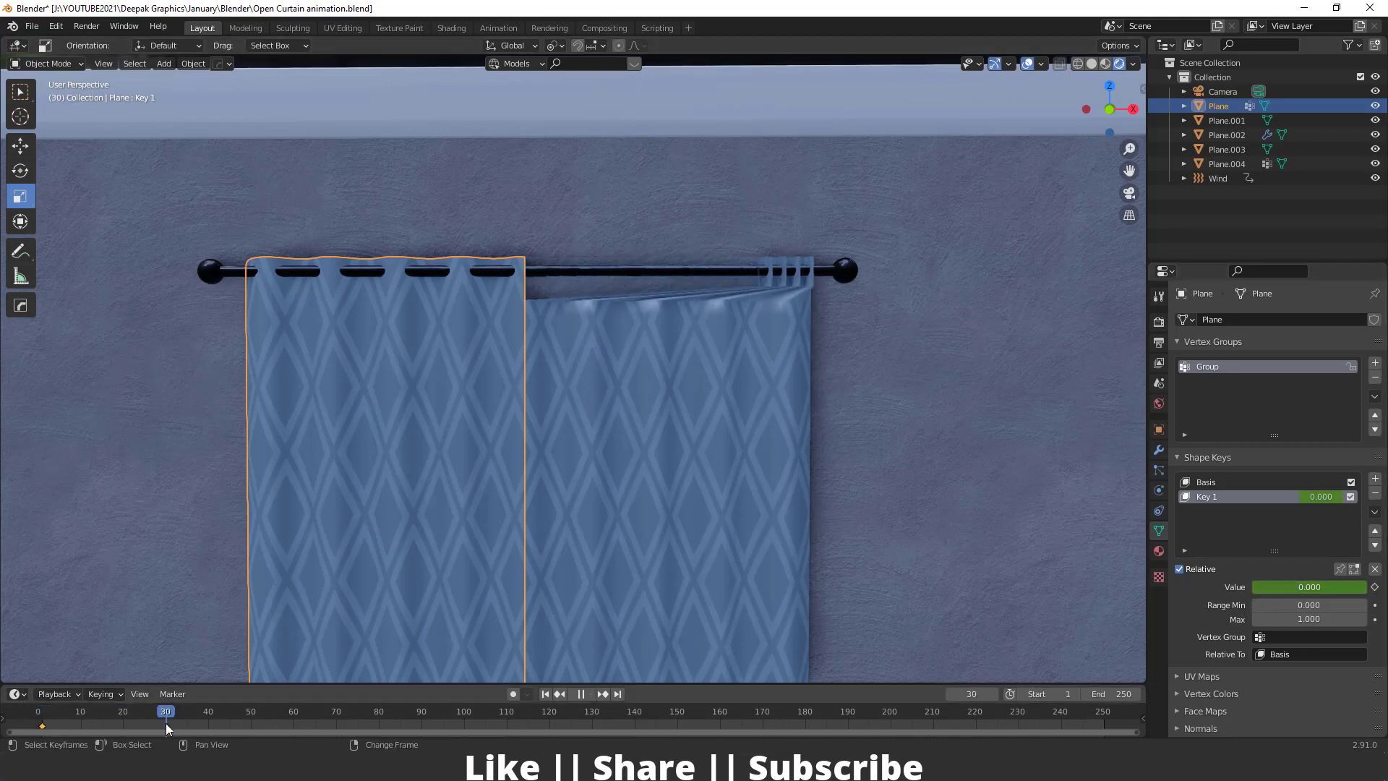
left_click_drag(1283, 586, 1365, 586)
left_click(1375, 587)
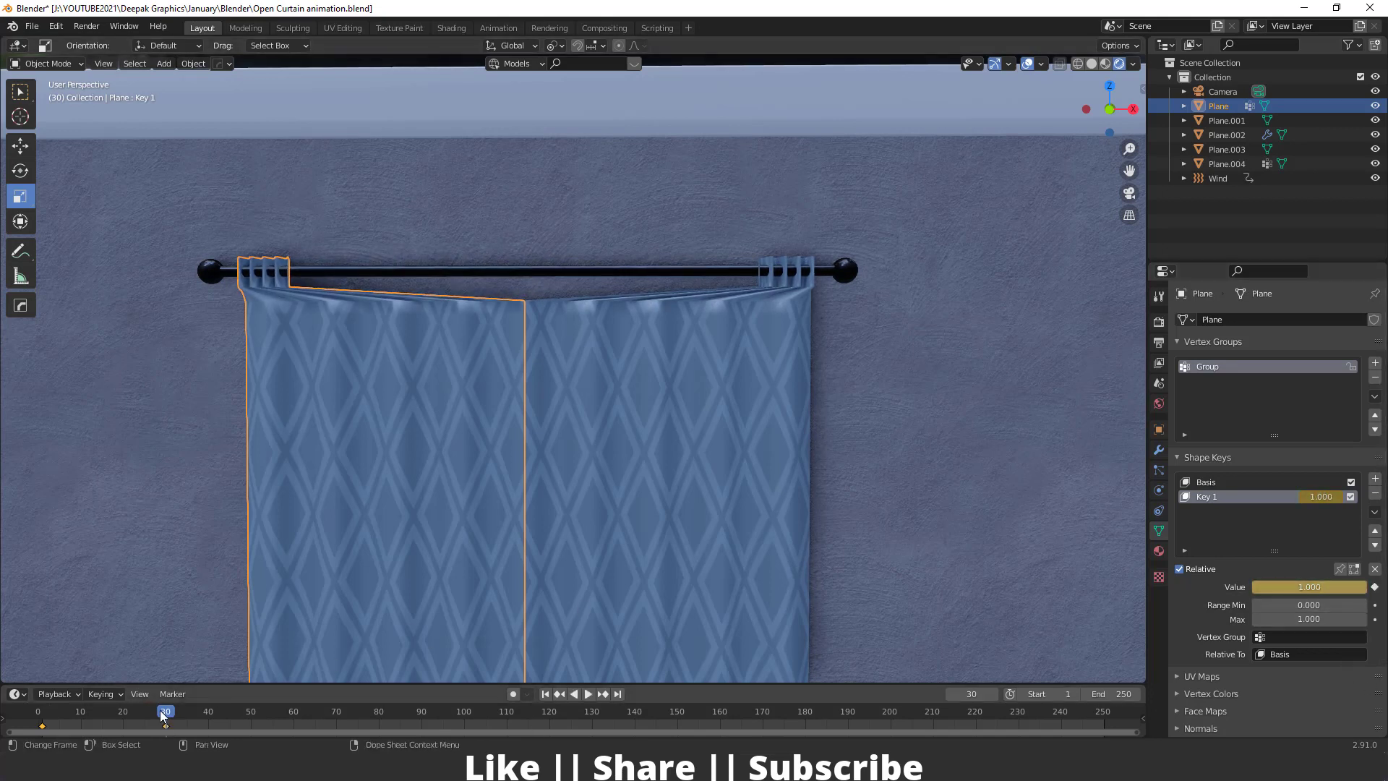
Play both curtains opening from the start, then rewind and zoom out to view them
left_click(38, 715)
key("space")
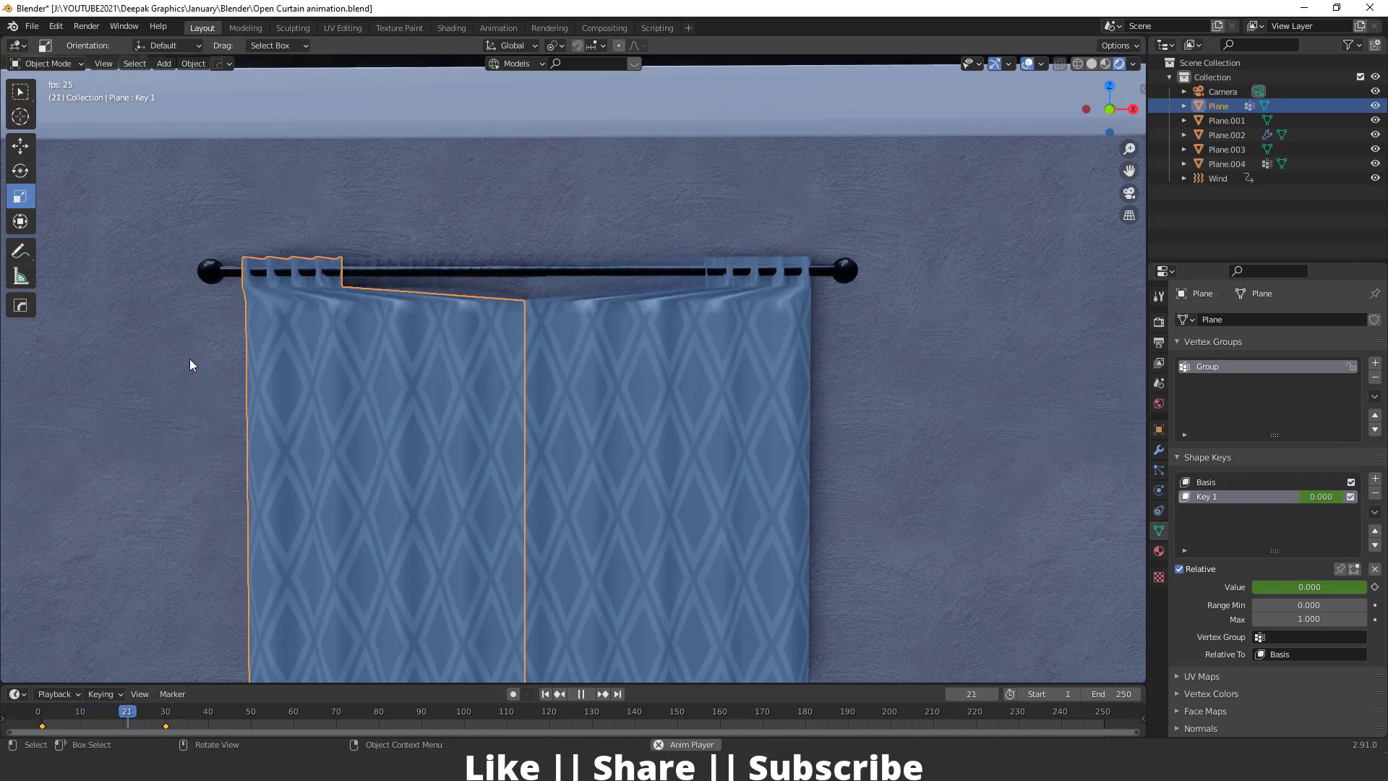
left_click_drag(214, 714, 39, 724)
key("space")
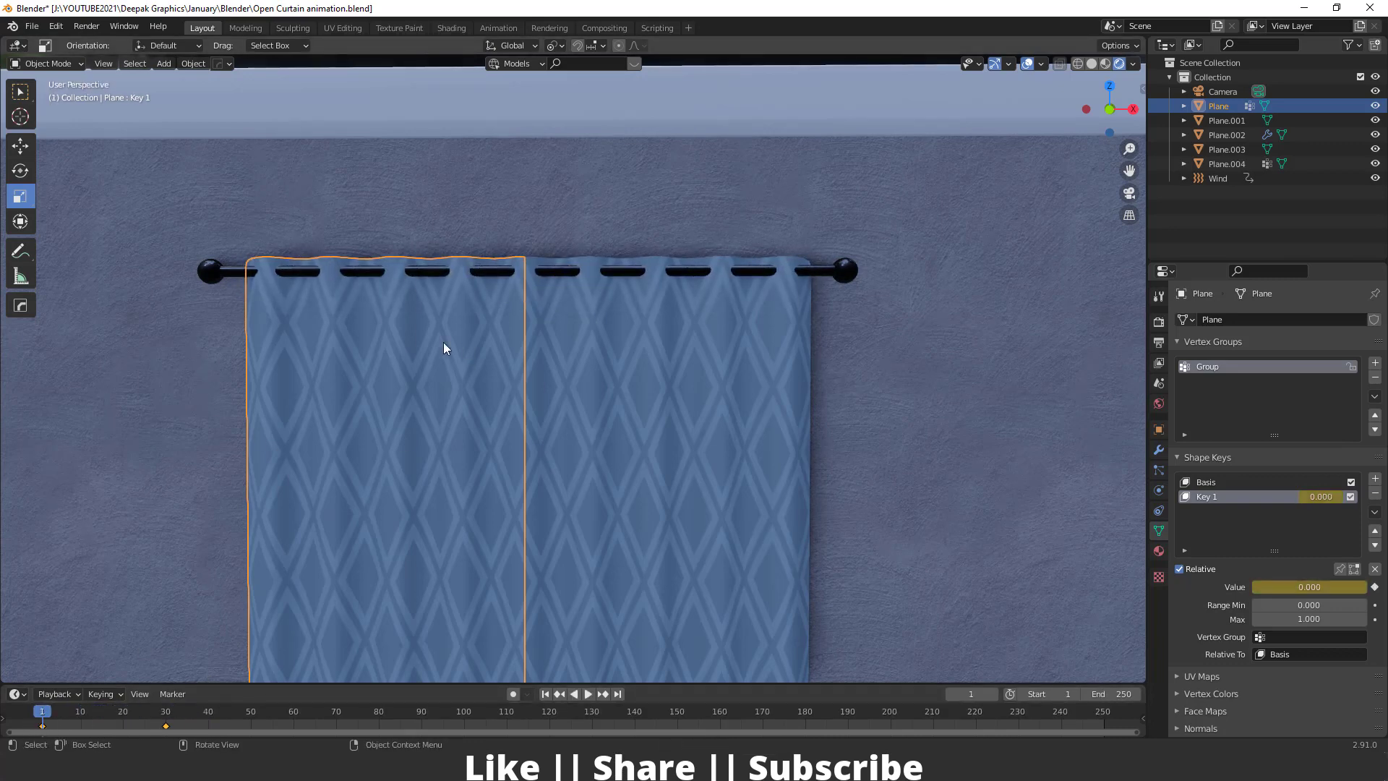
middle_click_drag(531, 143, 613, 359)
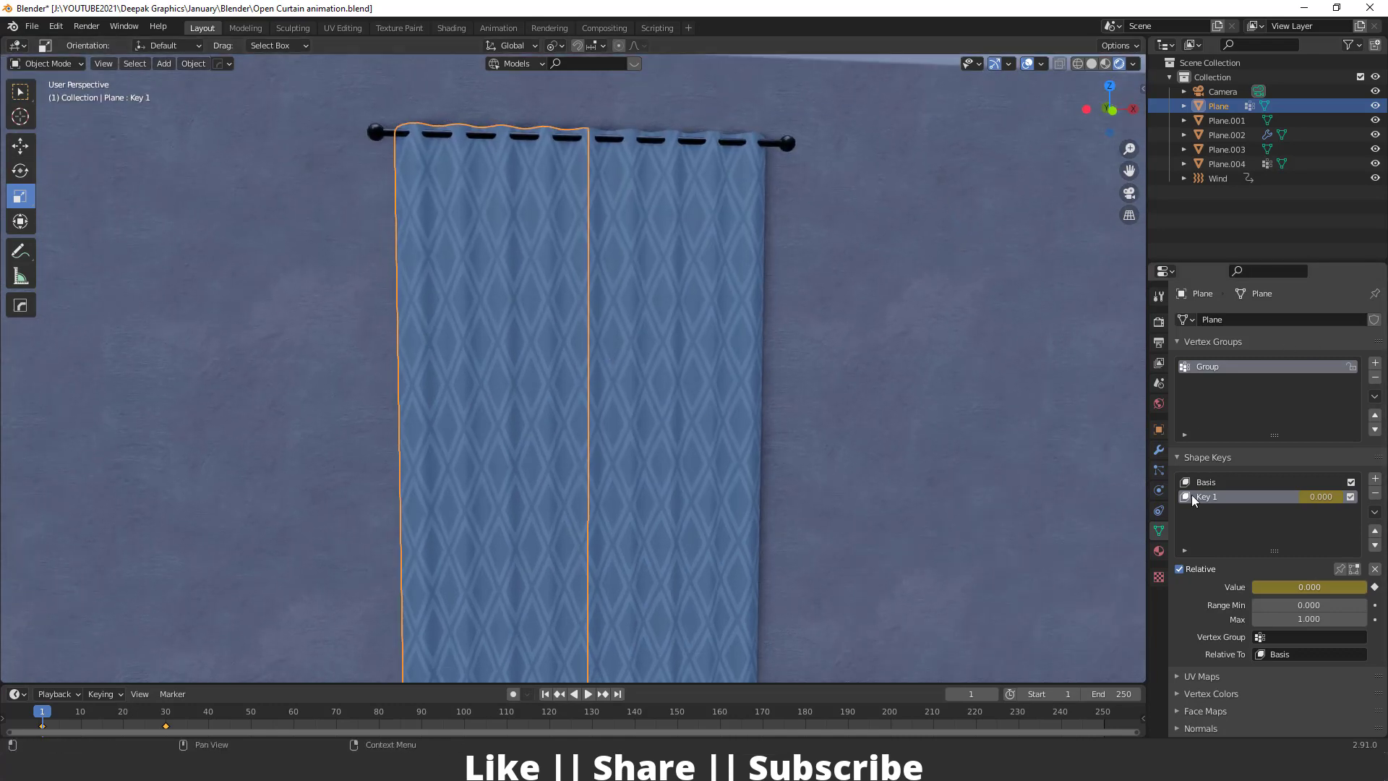
Add Cloth physics to the left curtain and set its Pin Group to 'Group'
left_click(1159, 491)
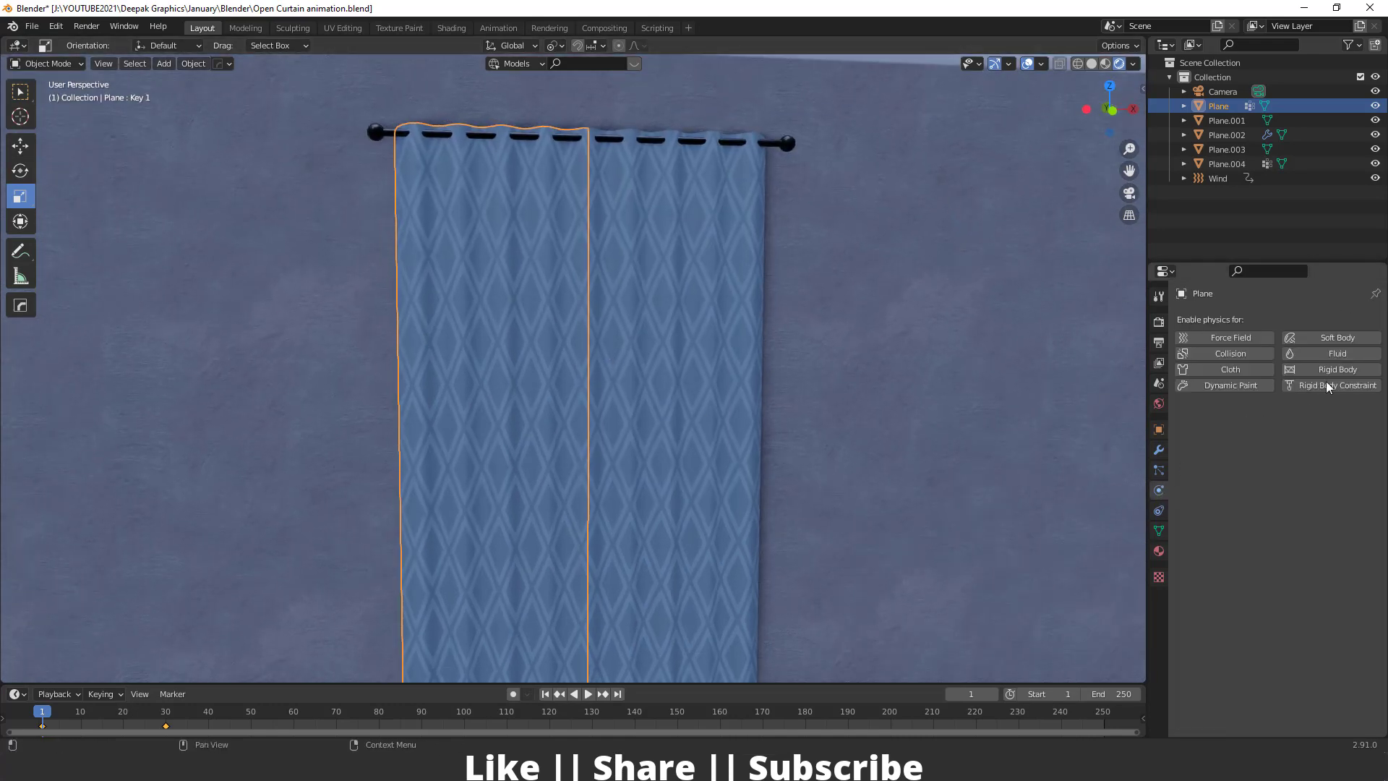
left_click(1232, 369)
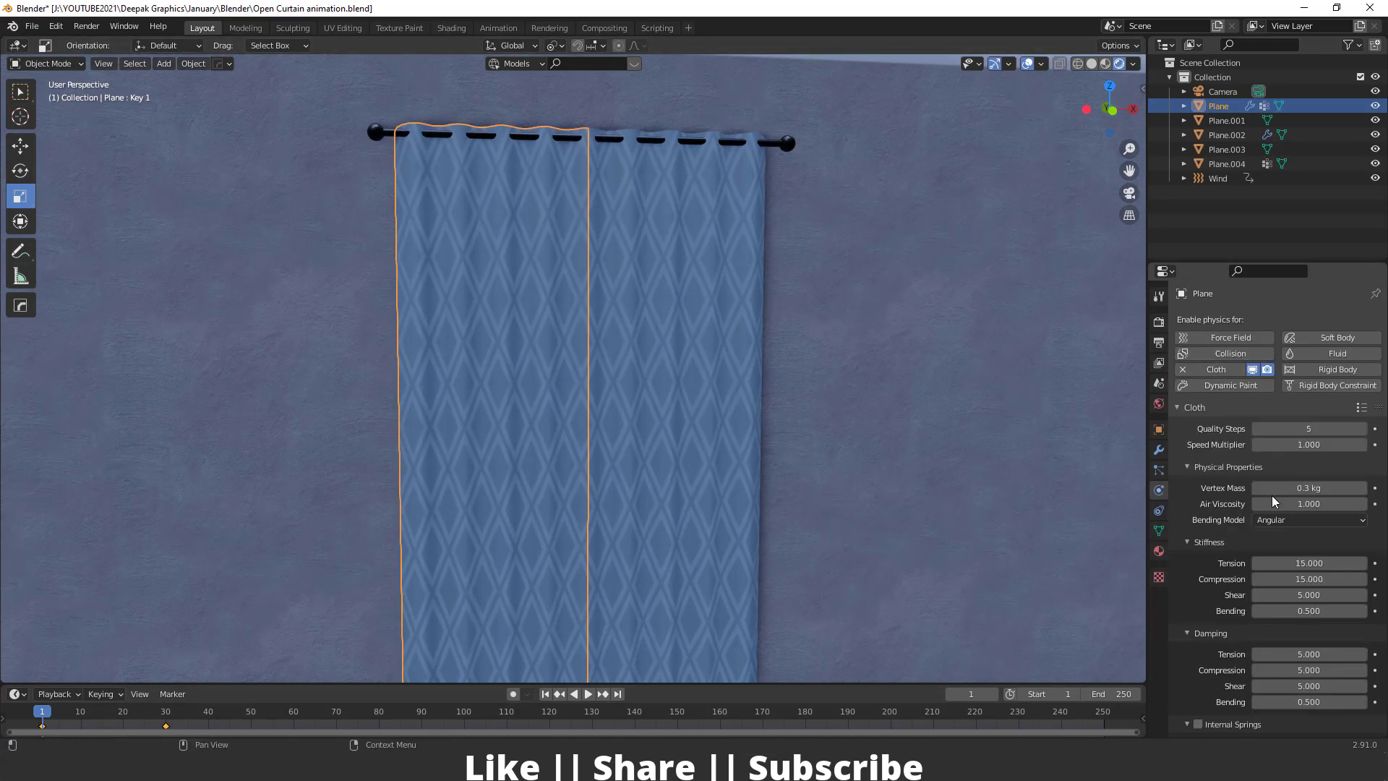
scroll(1283, 478, "down", 5)
scroll(1316, 462, "down", 5)
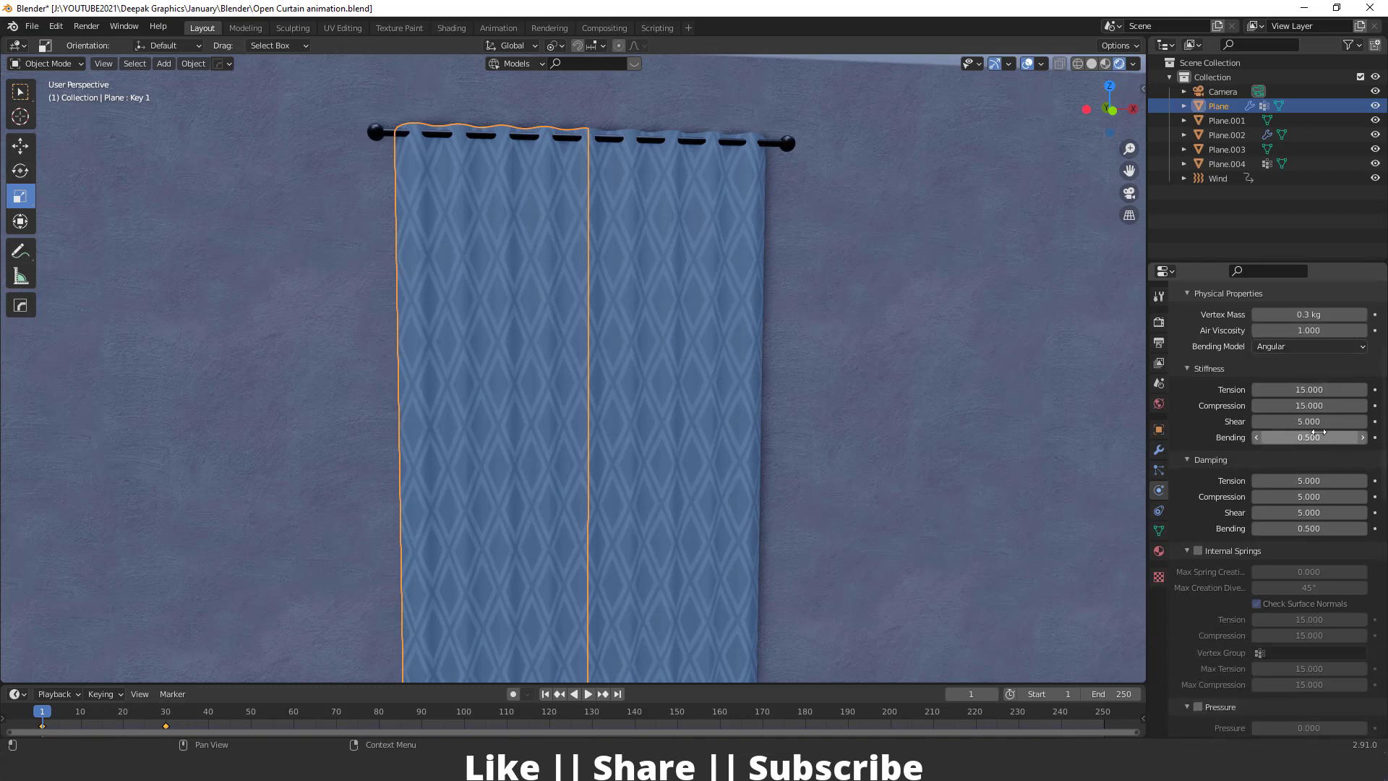
scroll(1333, 470, "down", 15)
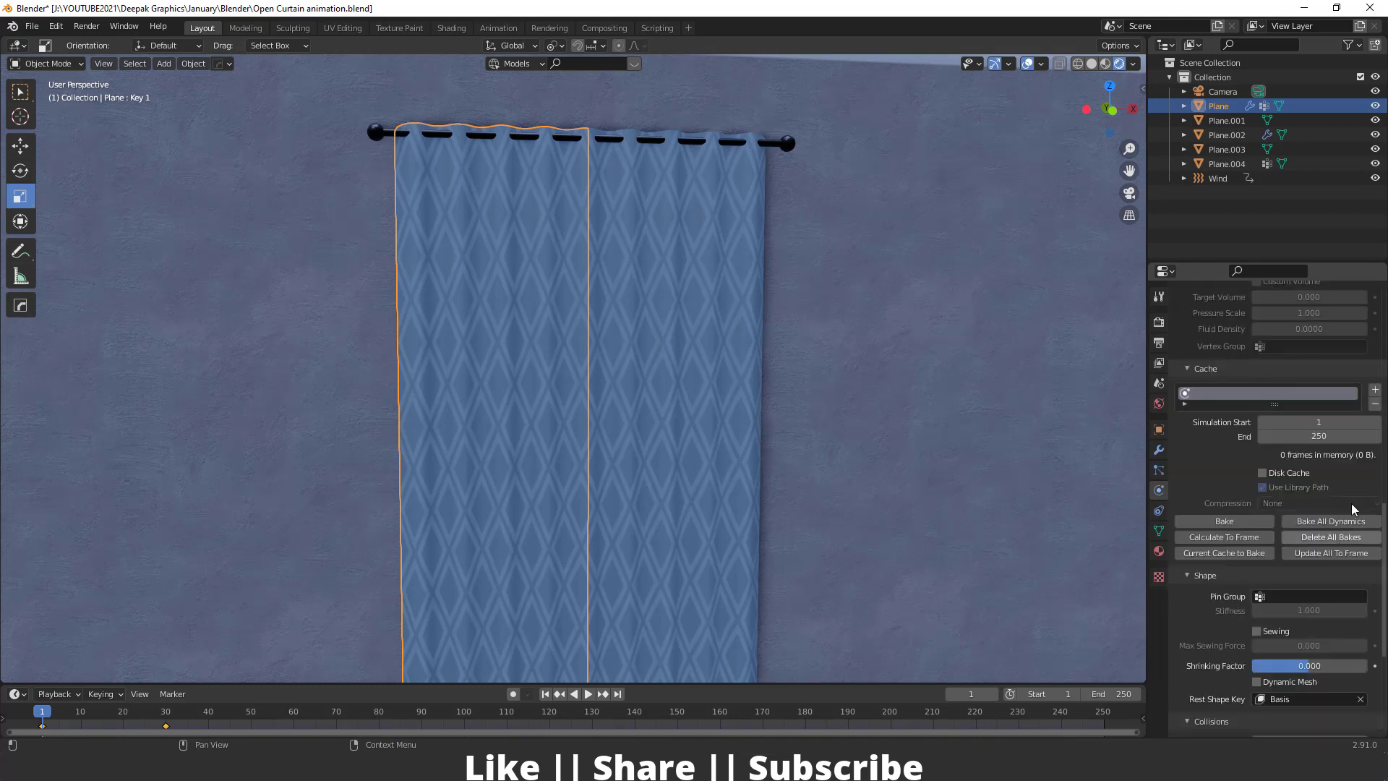
scroll(1258, 481, "down", 2)
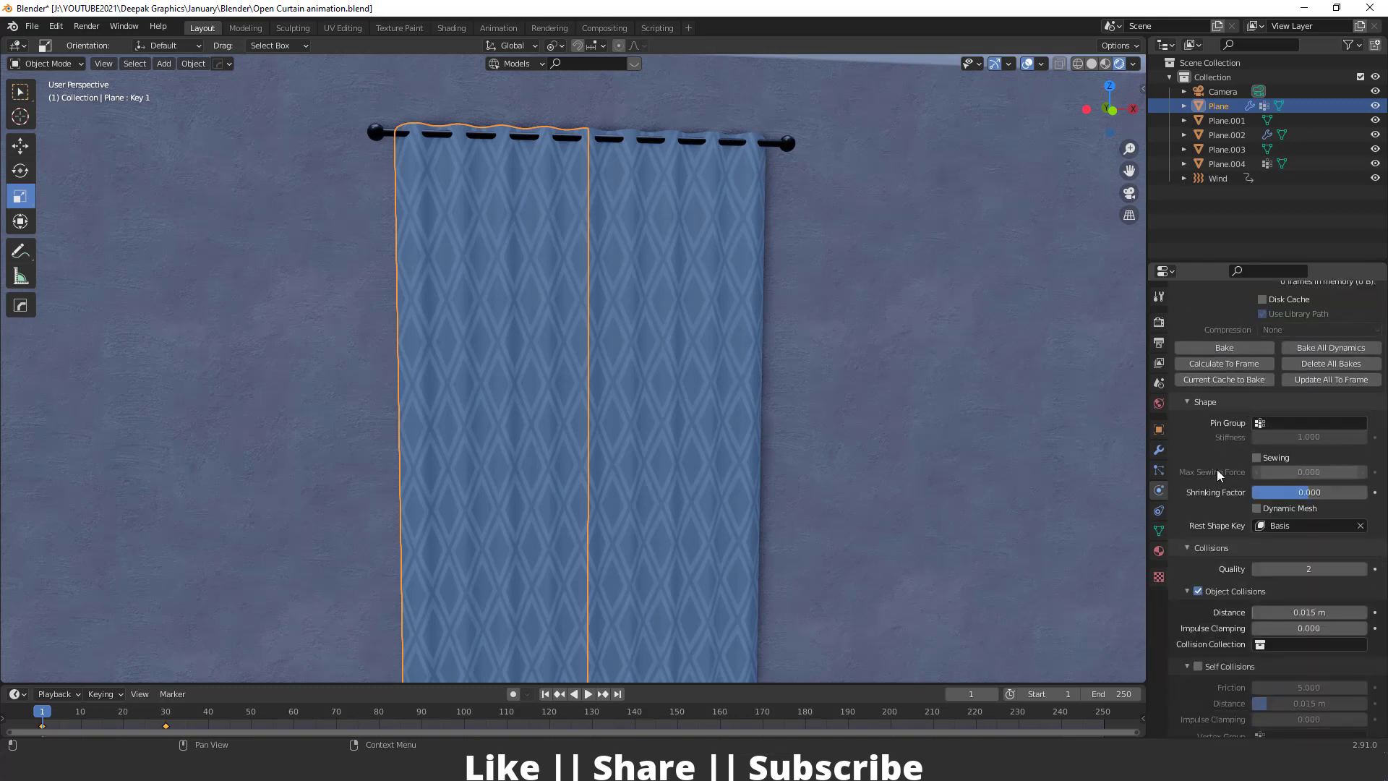
left_click(1310, 424)
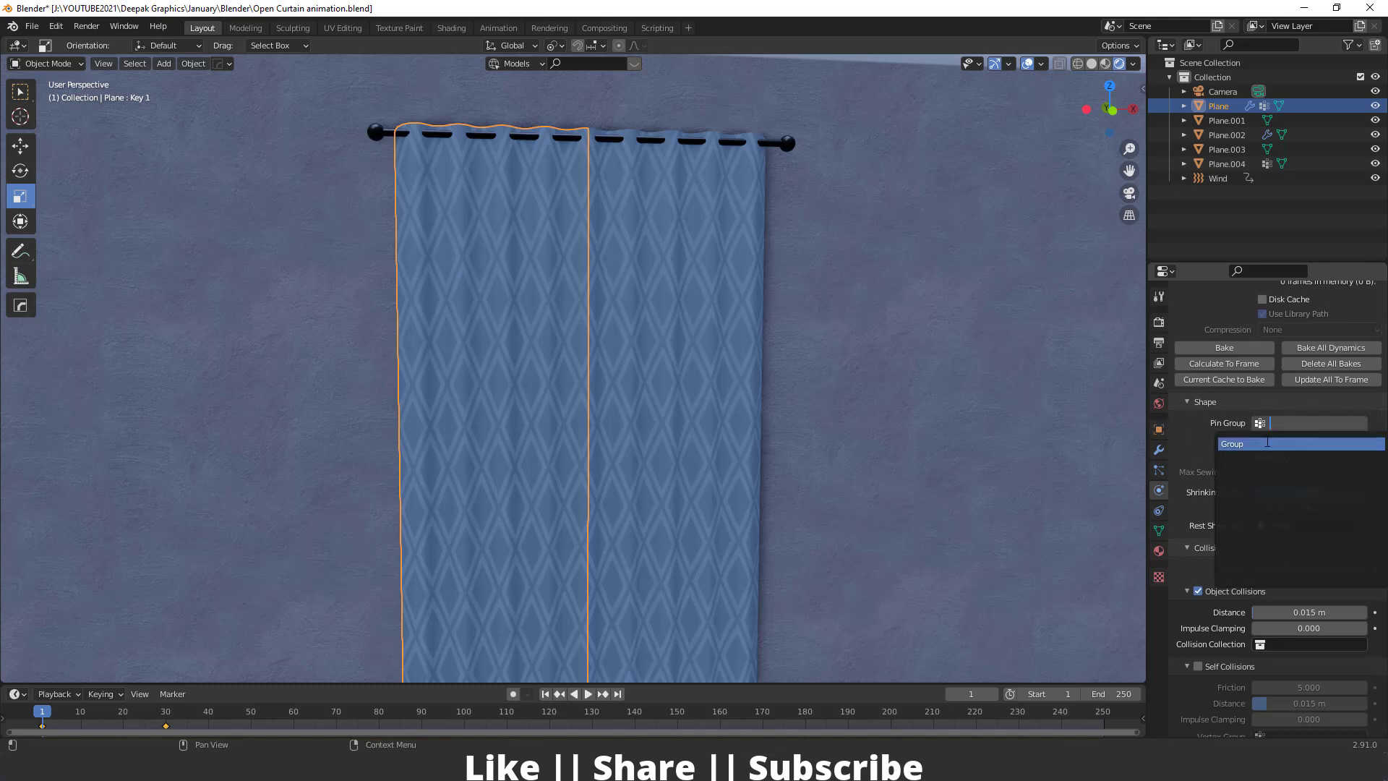
left_click(1261, 444)
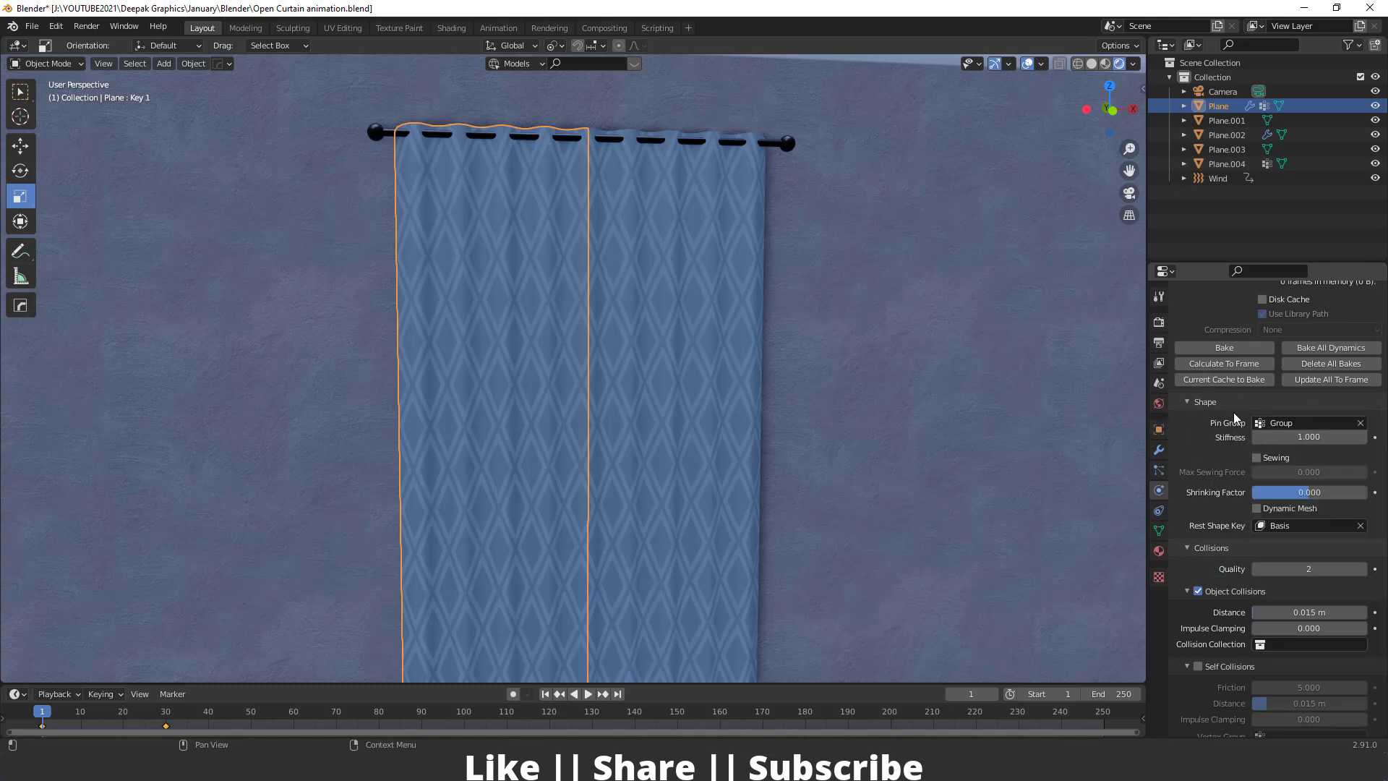
Add Cloth physics to the right curtain and set its Pin Group to 'Group'
left_click(695, 268)
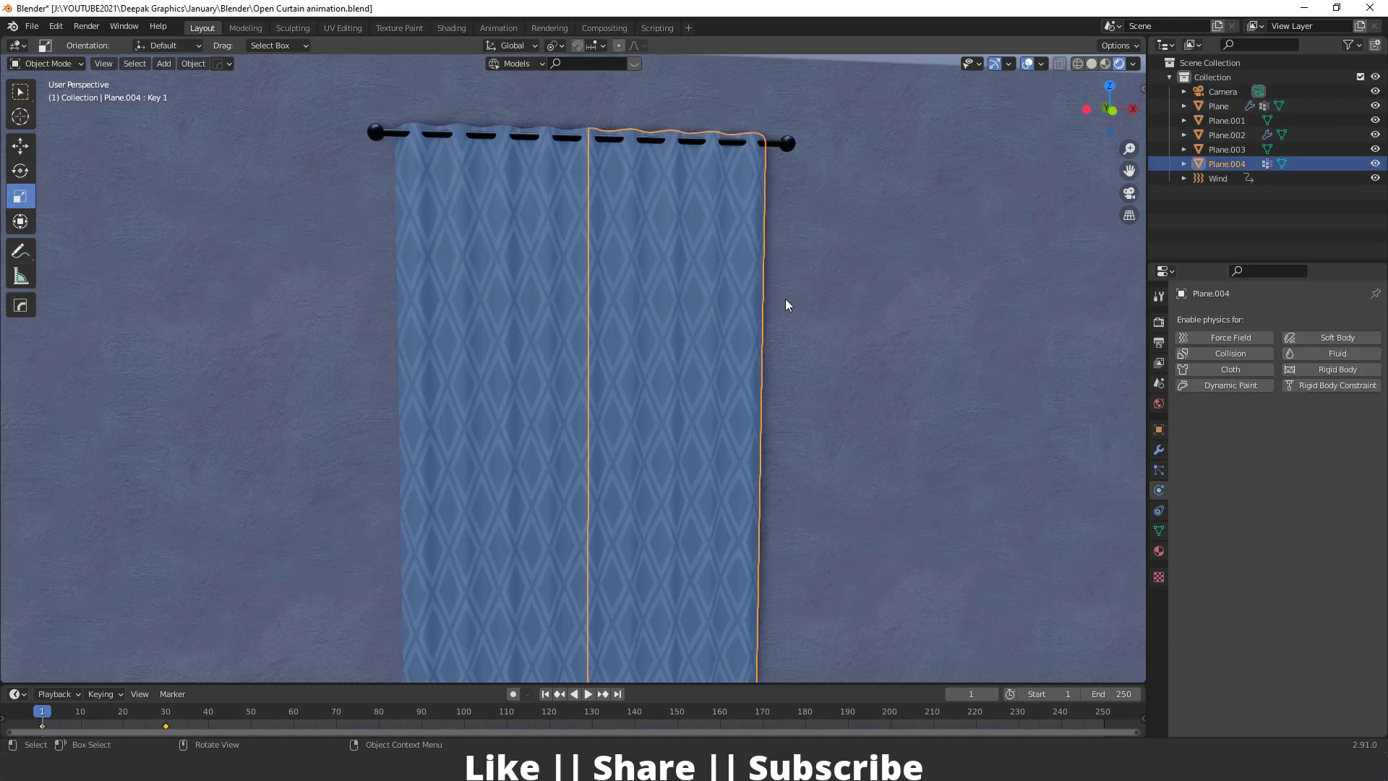
left_click(1231, 370)
scroll(1279, 560, "down", 15)
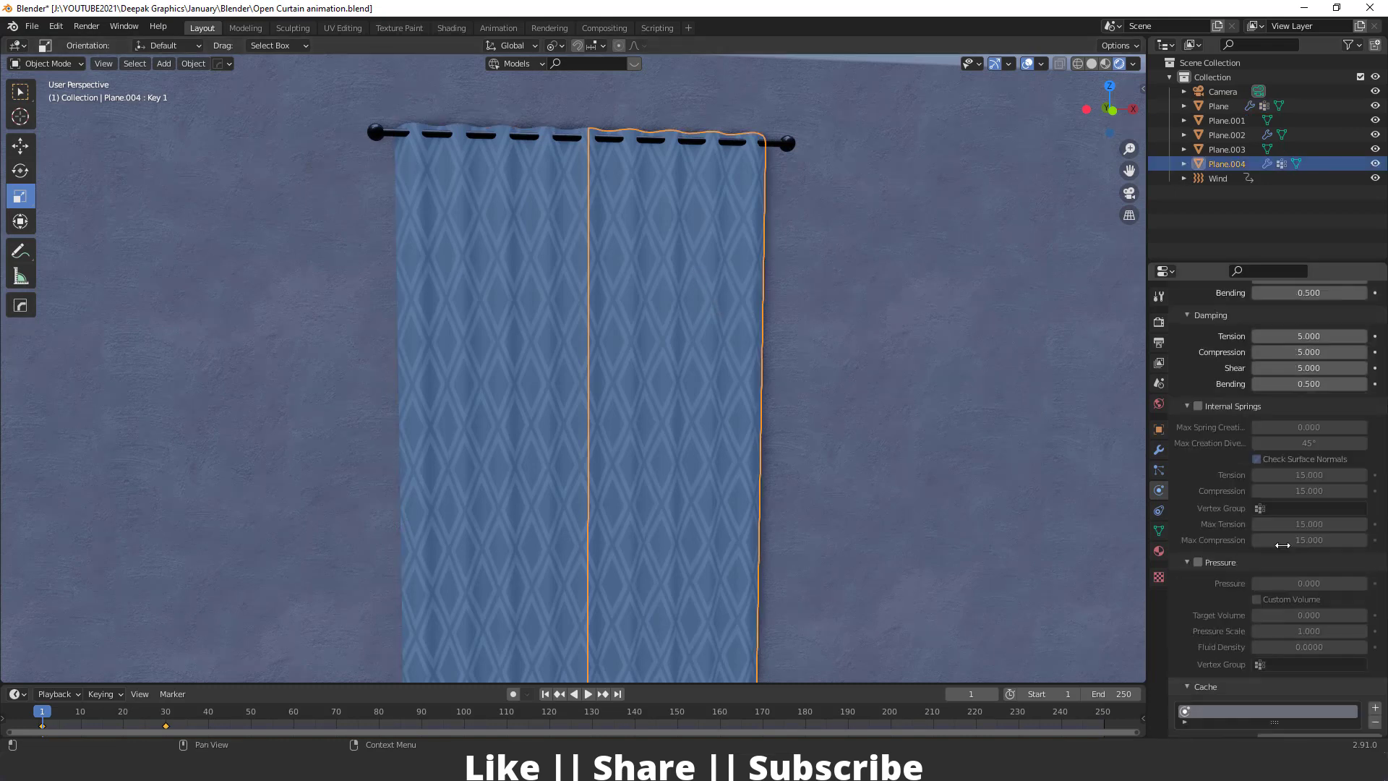
left_click(1296, 395)
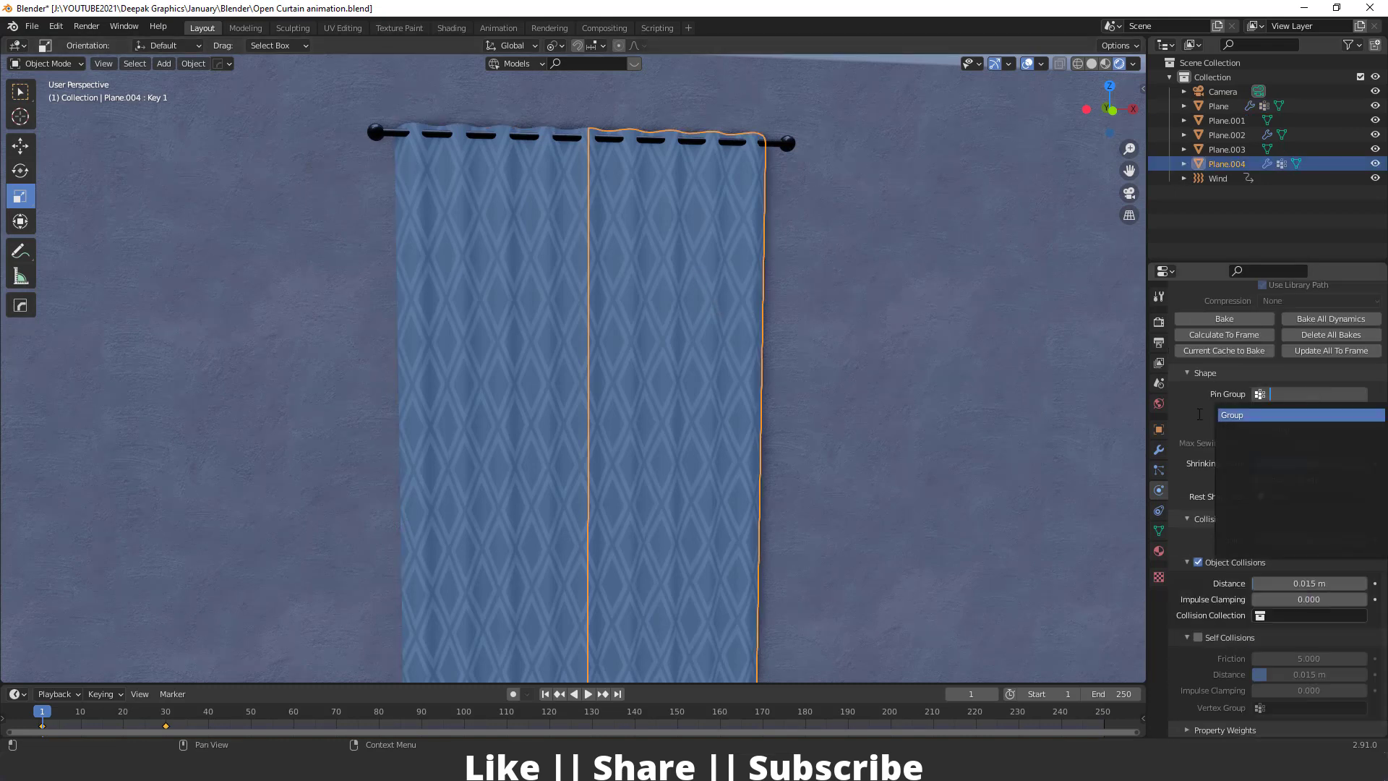
left_click(1278, 414)
Turn on Self Collisions for both the right and left curtain cloths
scroll(1295, 510, "down", 1)
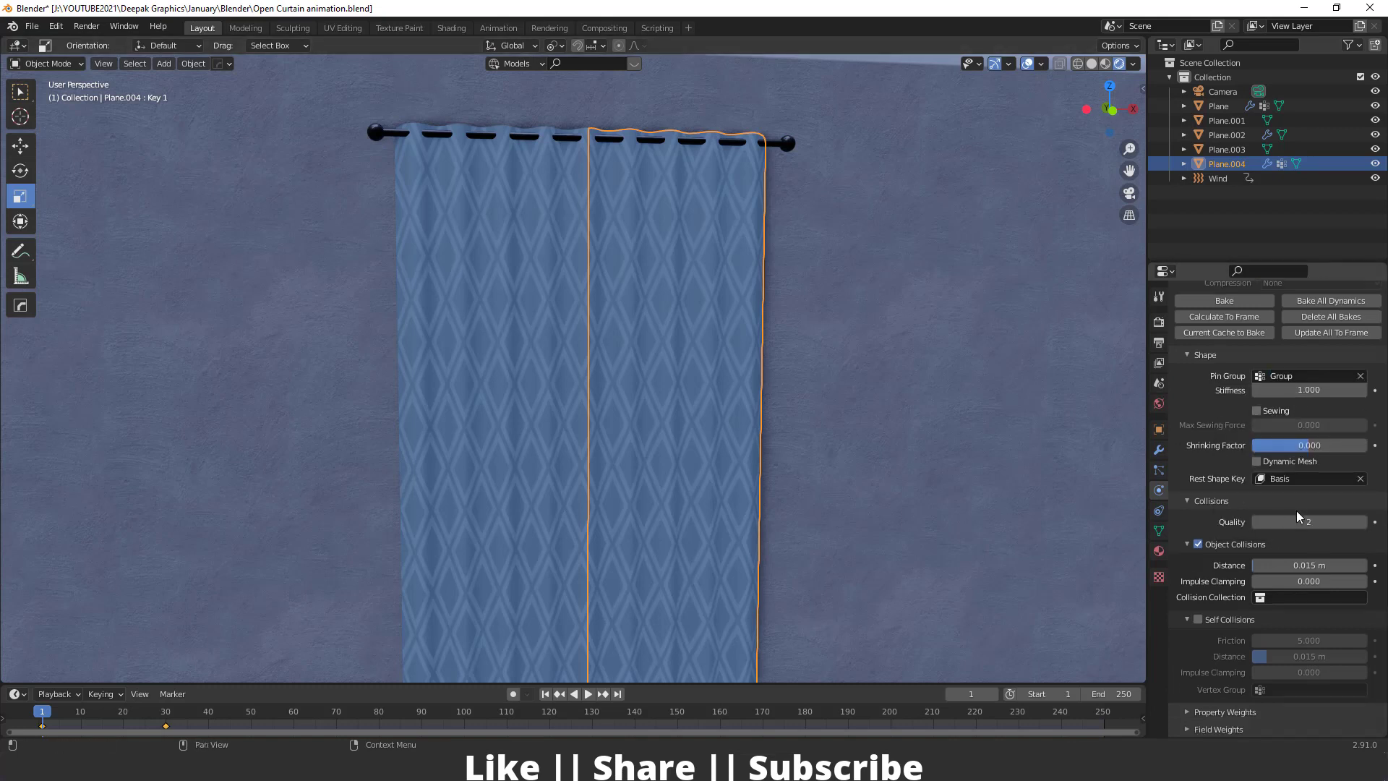
left_click(1199, 619)
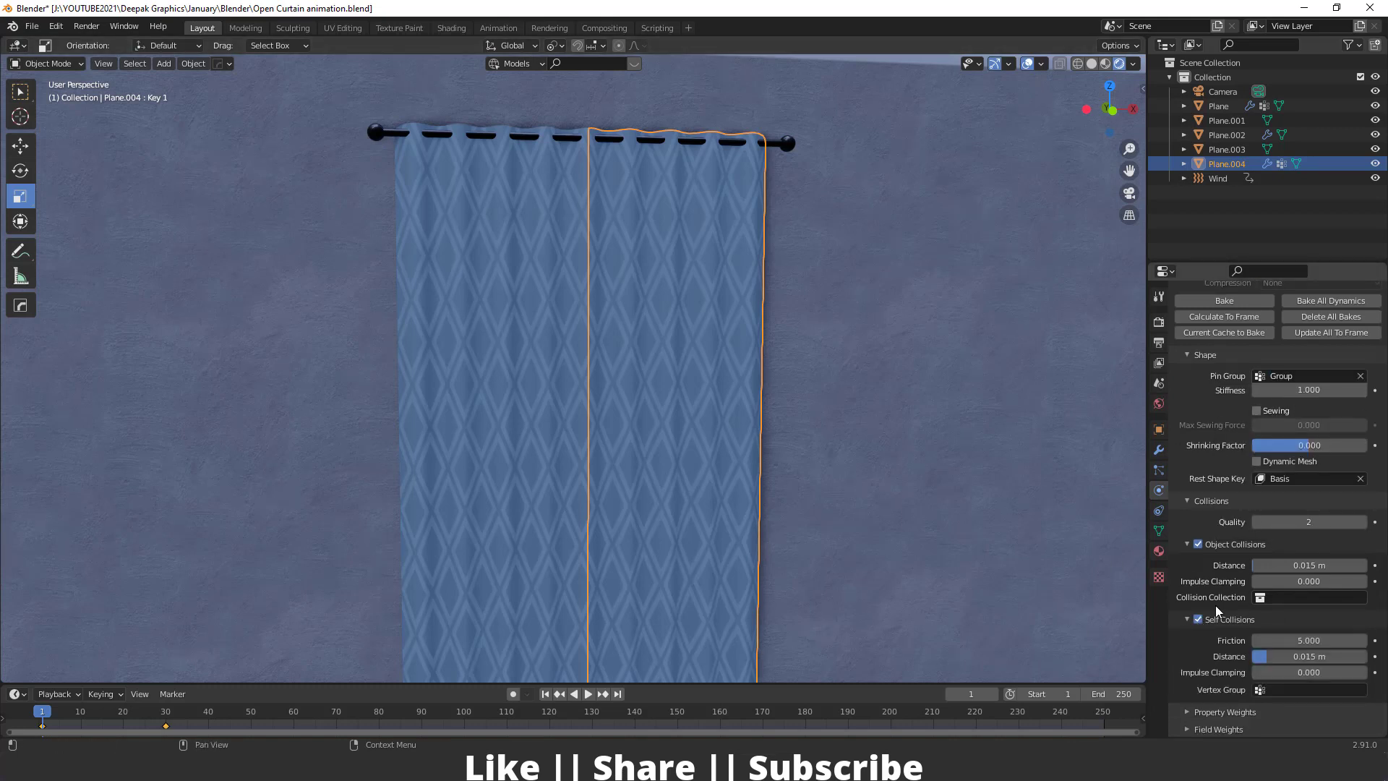
left_click(545, 381)
left_click(1198, 620)
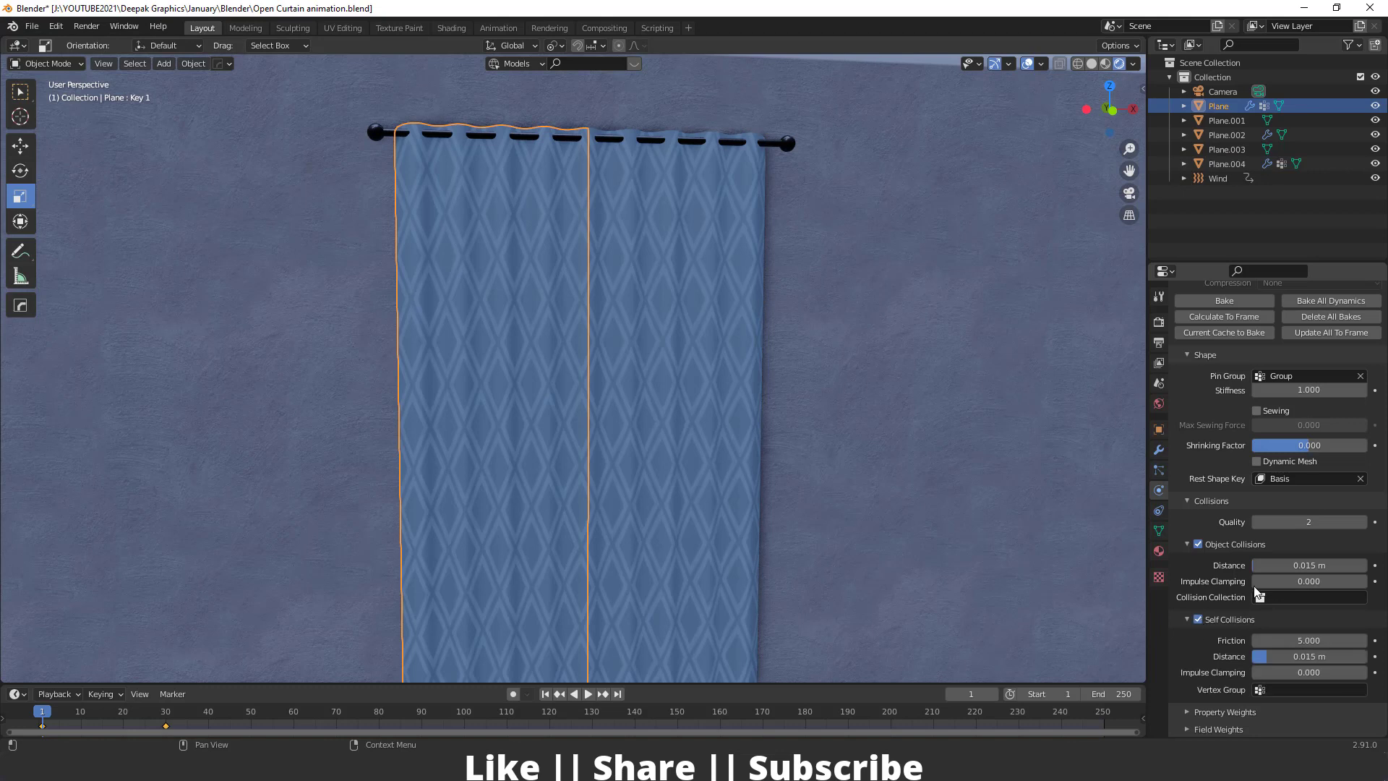
scroll(1263, 561, "up", 8)
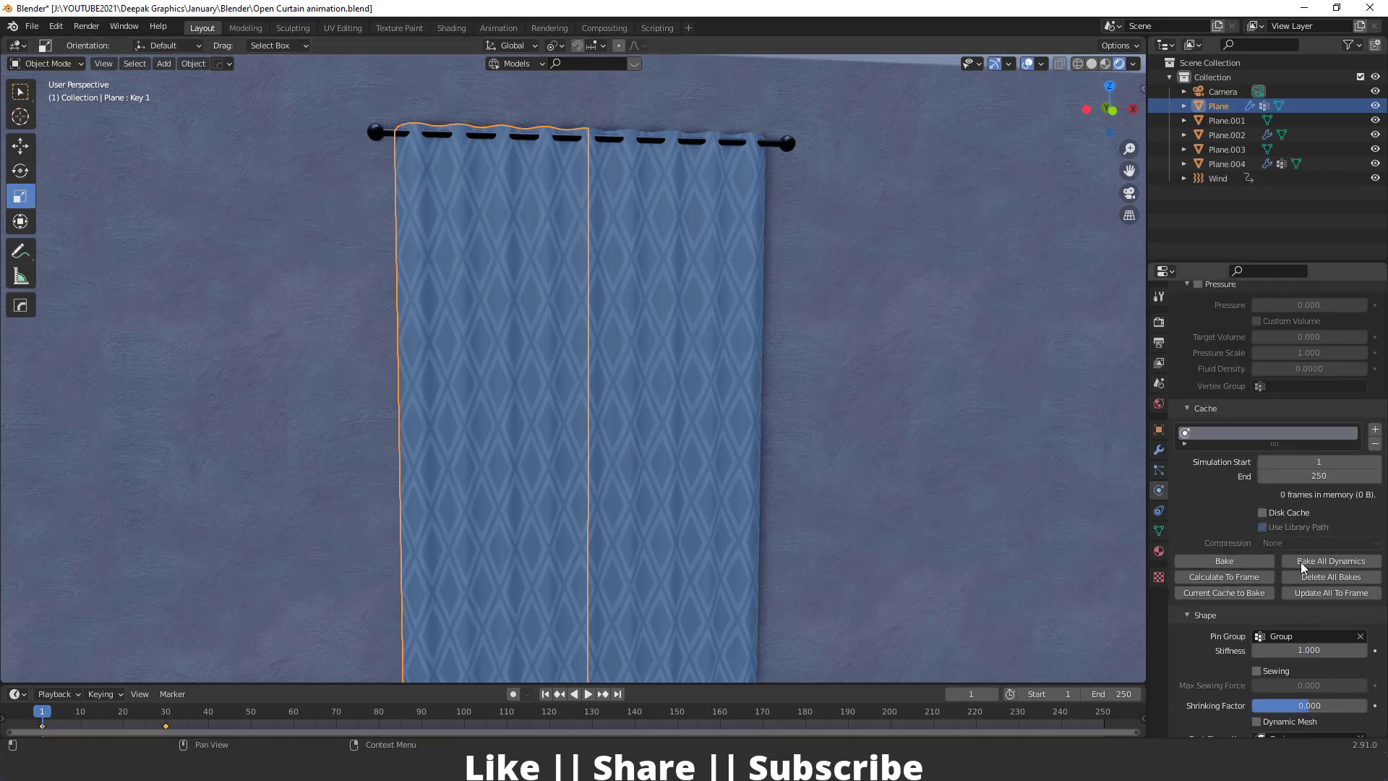
left_click(1220, 562)
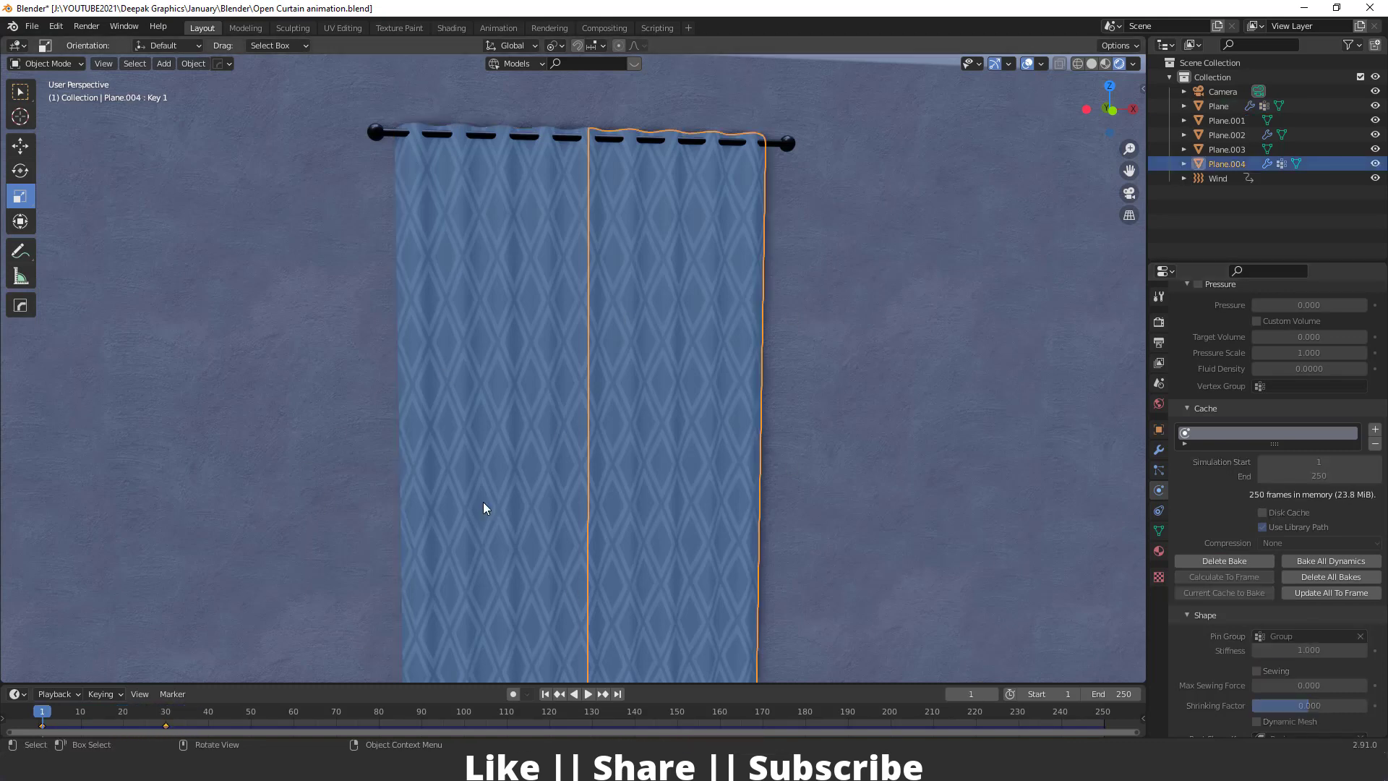
middle_click_drag(482, 501, 689, 388)
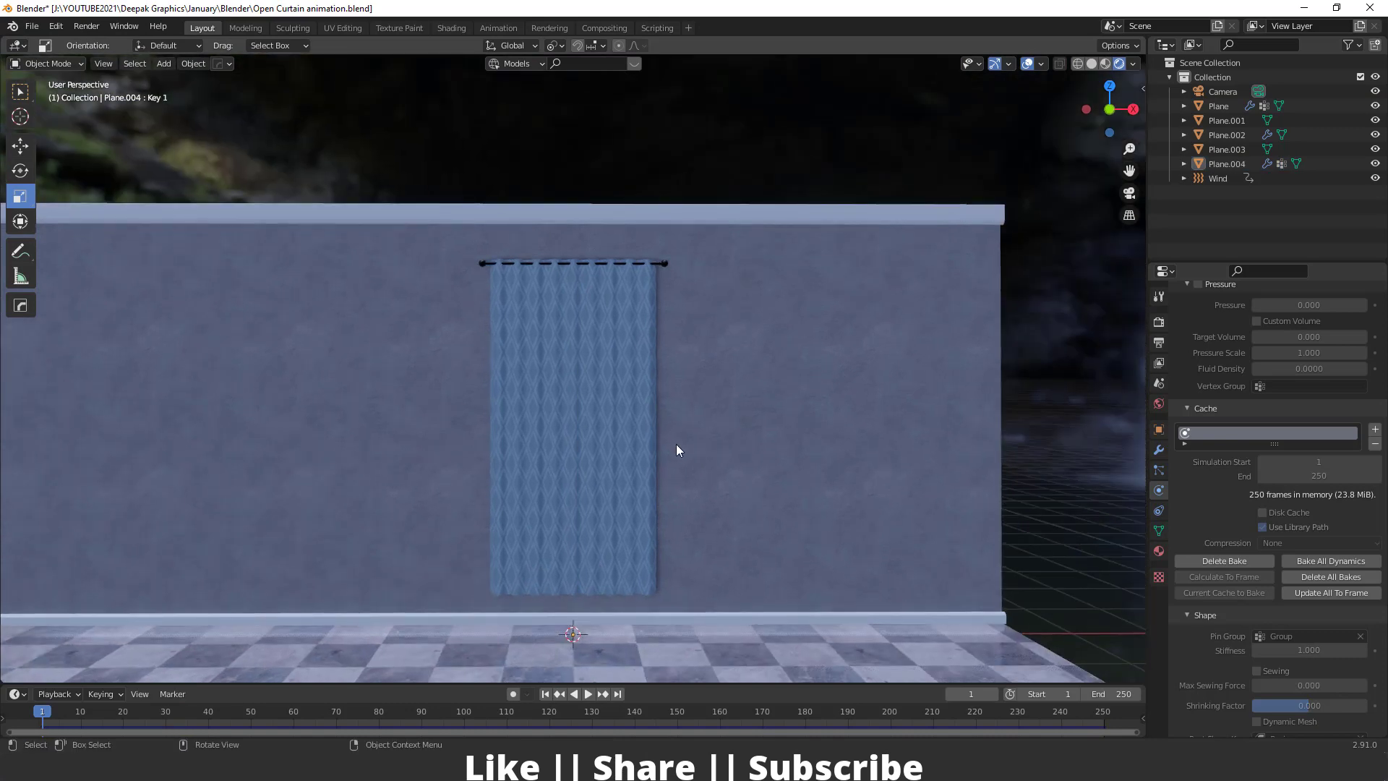
middle_click_drag(676, 444, 667, 447)
key("space")
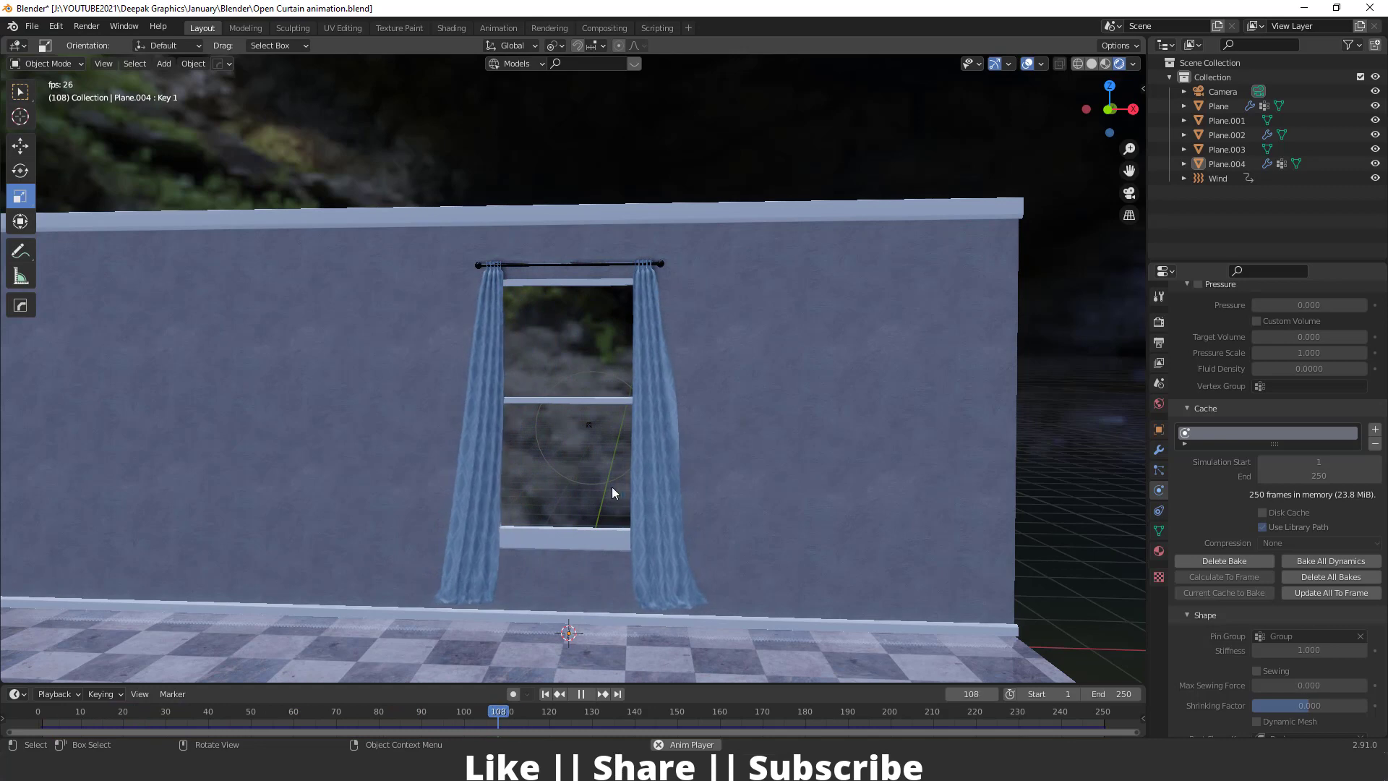
key("space")
middle_click_drag(601, 435, 414, 311)
middle_click_drag(695, 393, 635, 389)
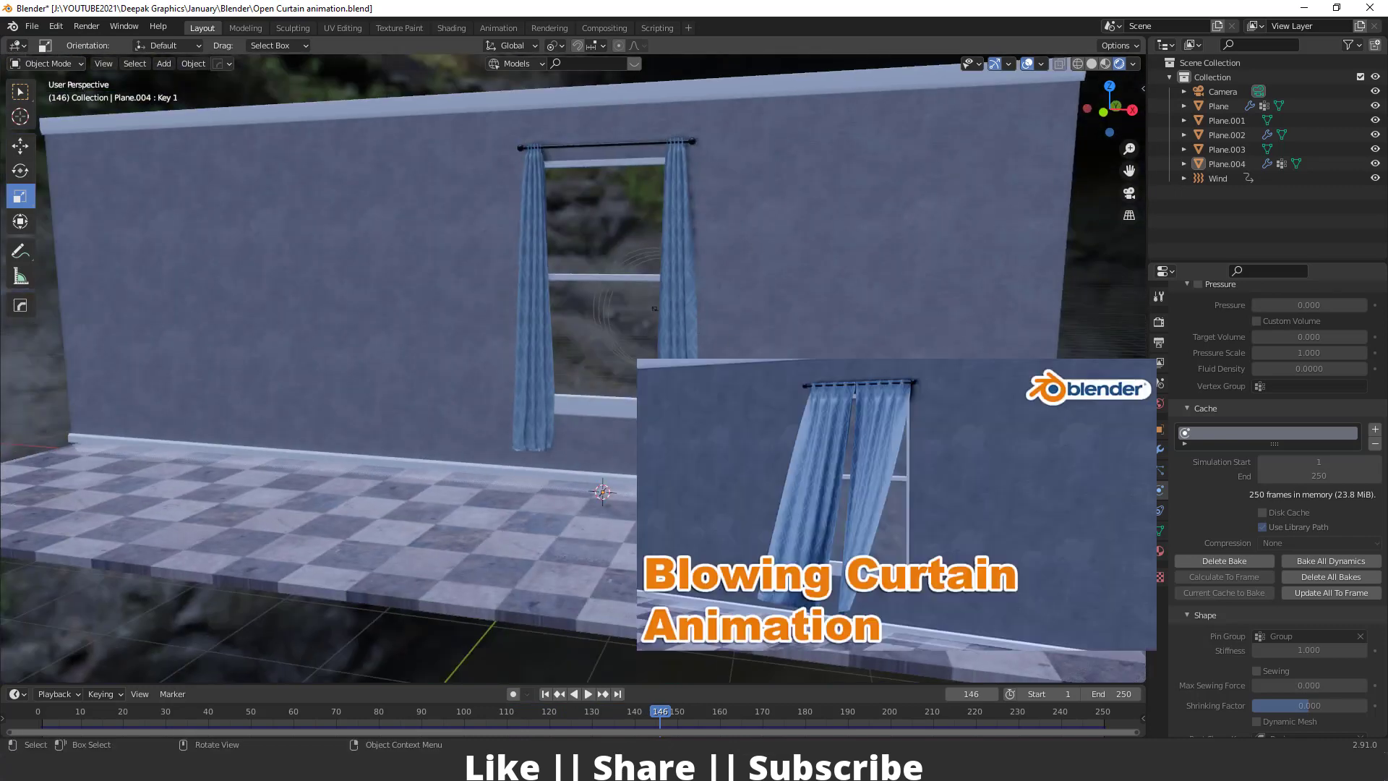
middle_click_drag(513, 300, 692, 441)
middle_click_drag(804, 432, 594, 357)
scroll(705, 463, "up", 5)
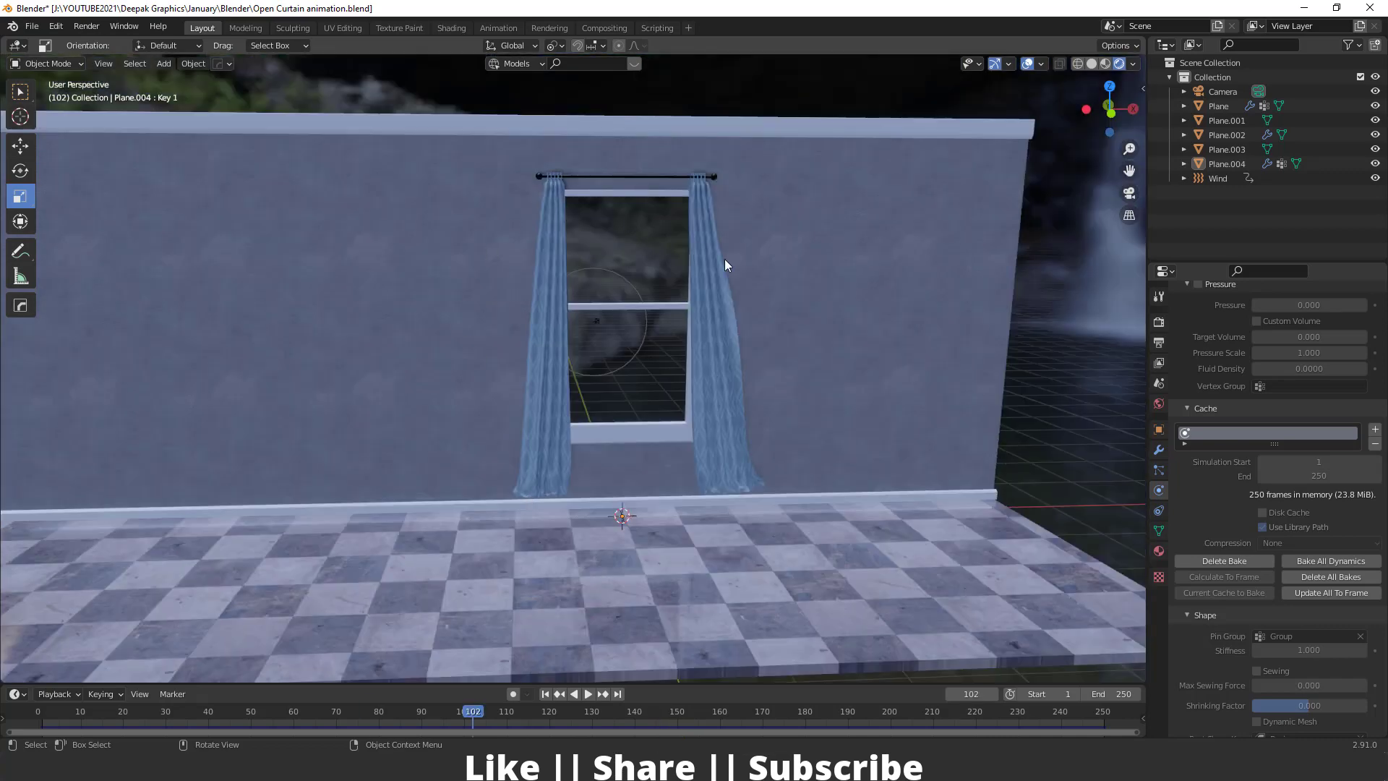
middle_click_drag(707, 492, 638, 468)
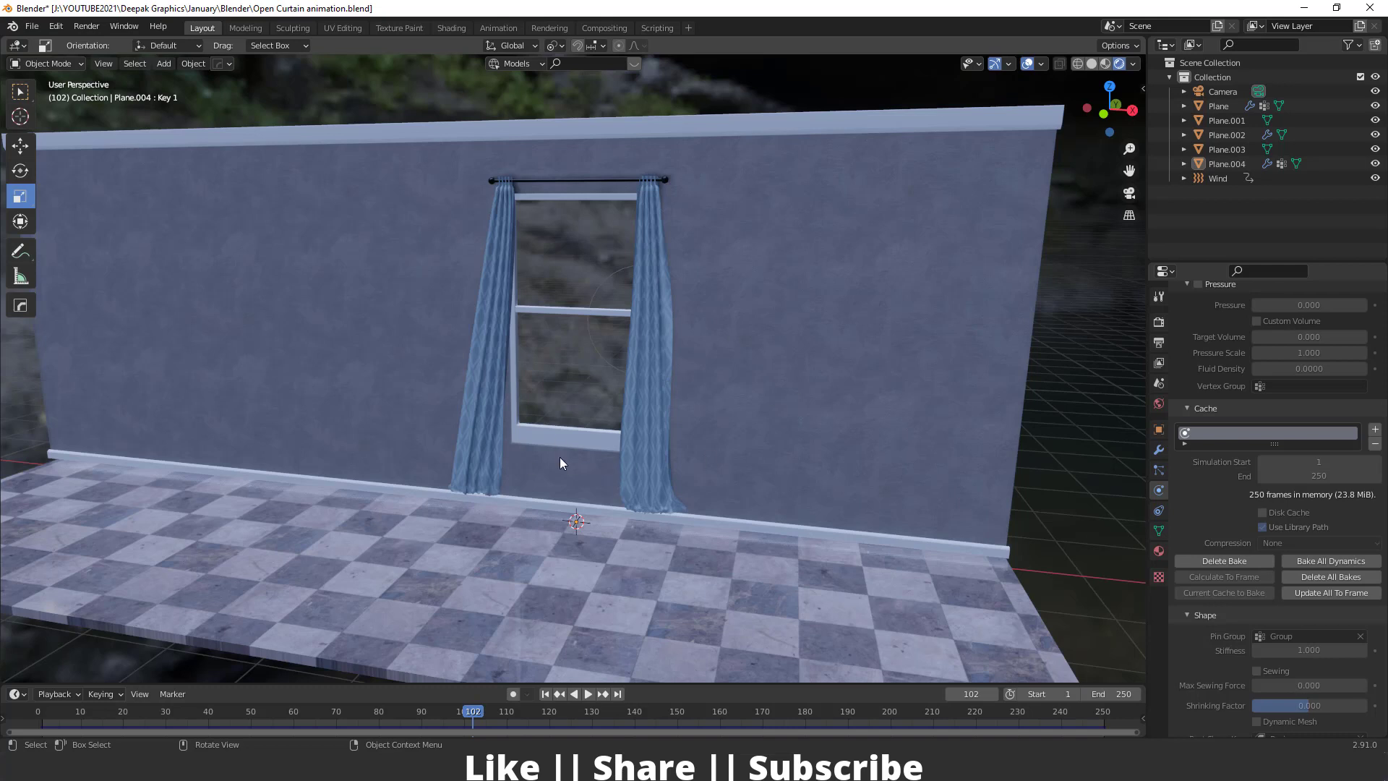
key("grave")
From the front view, import the palm-beach photo from the January/Element folder as an image plane
left_click(419, 336)
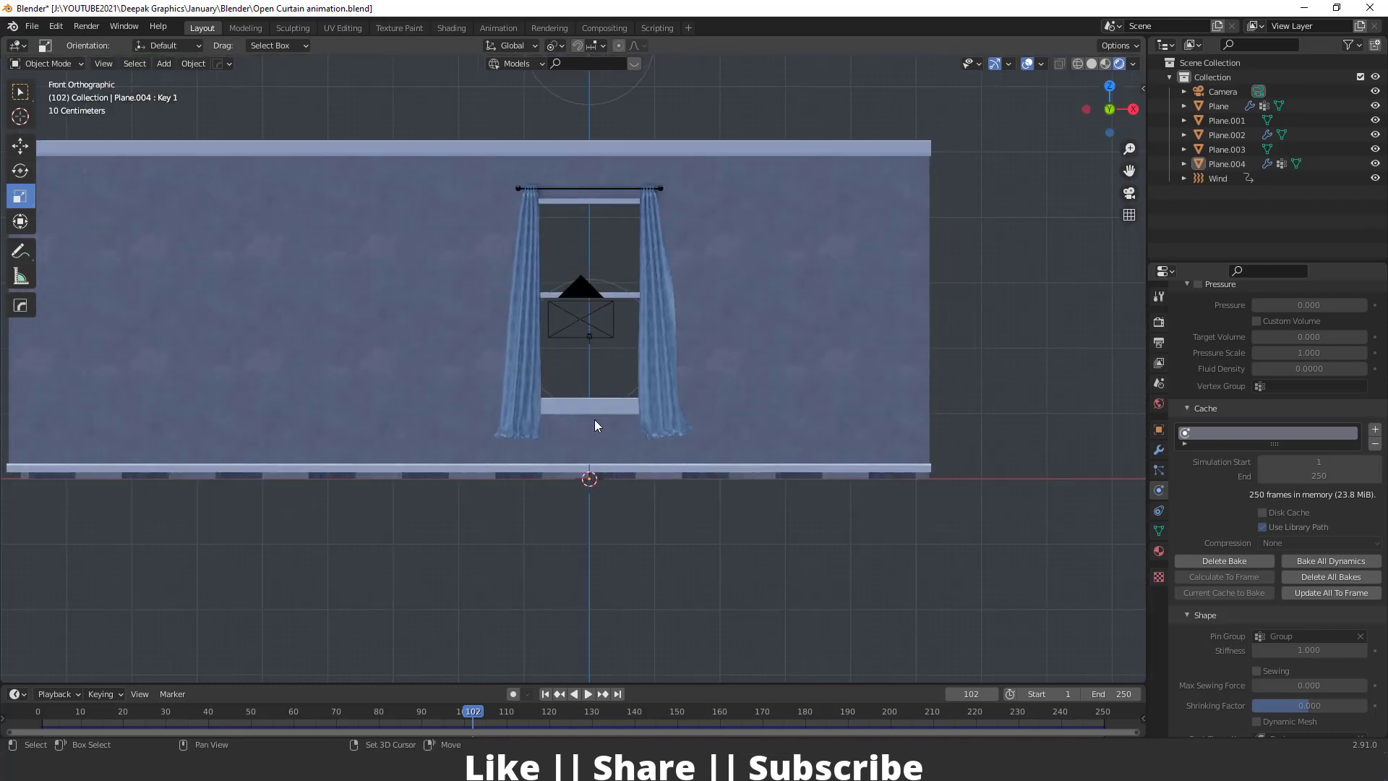
key("shift+a")
mouse_move(491, 327)
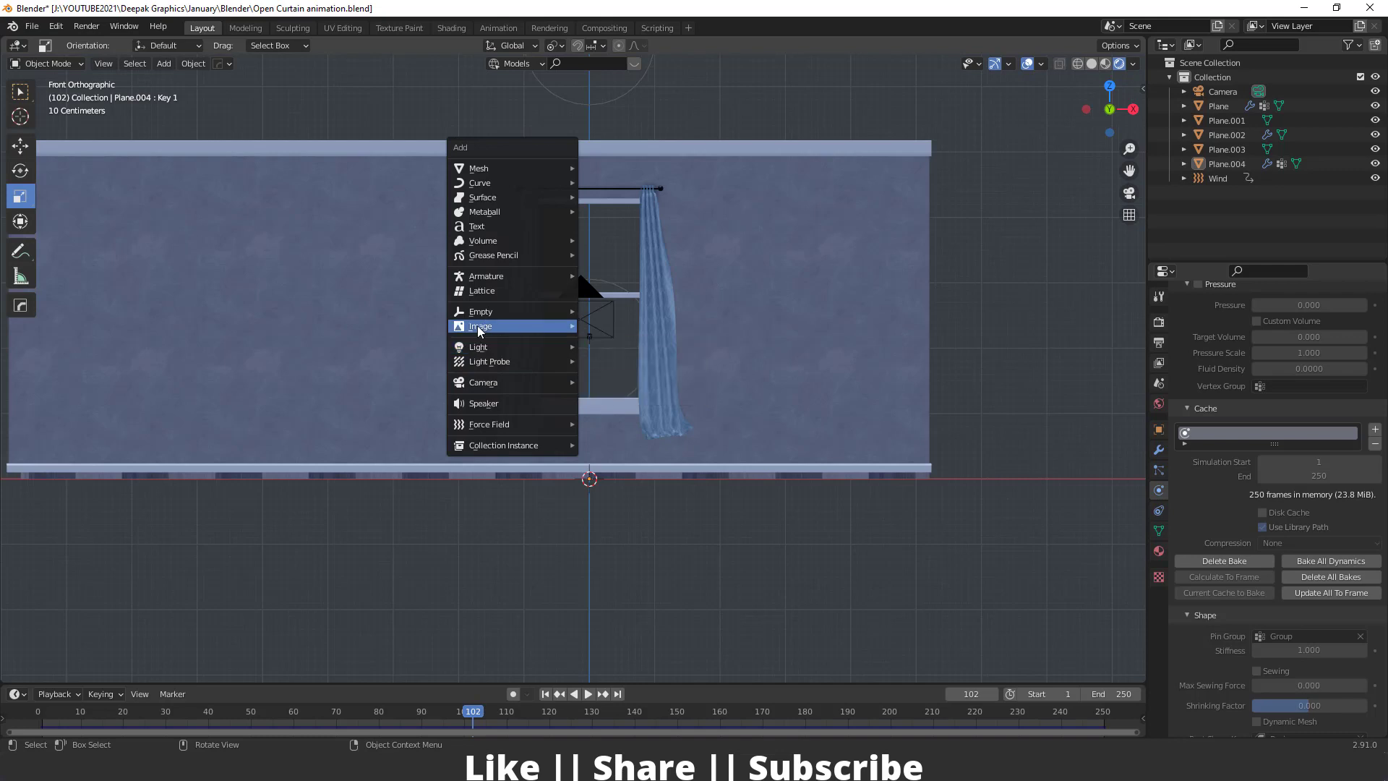
left_click(643, 358)
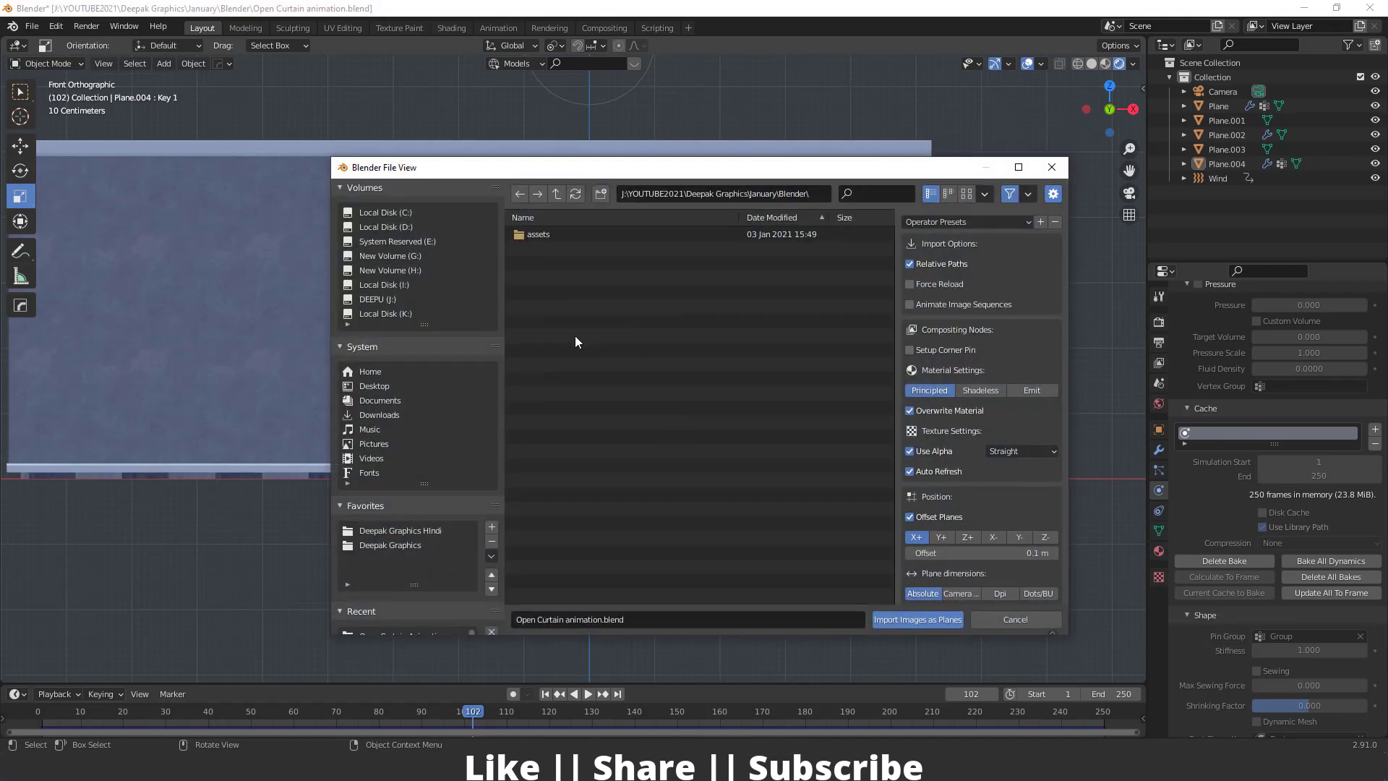
left_click(402, 544)
double_click(572, 233)
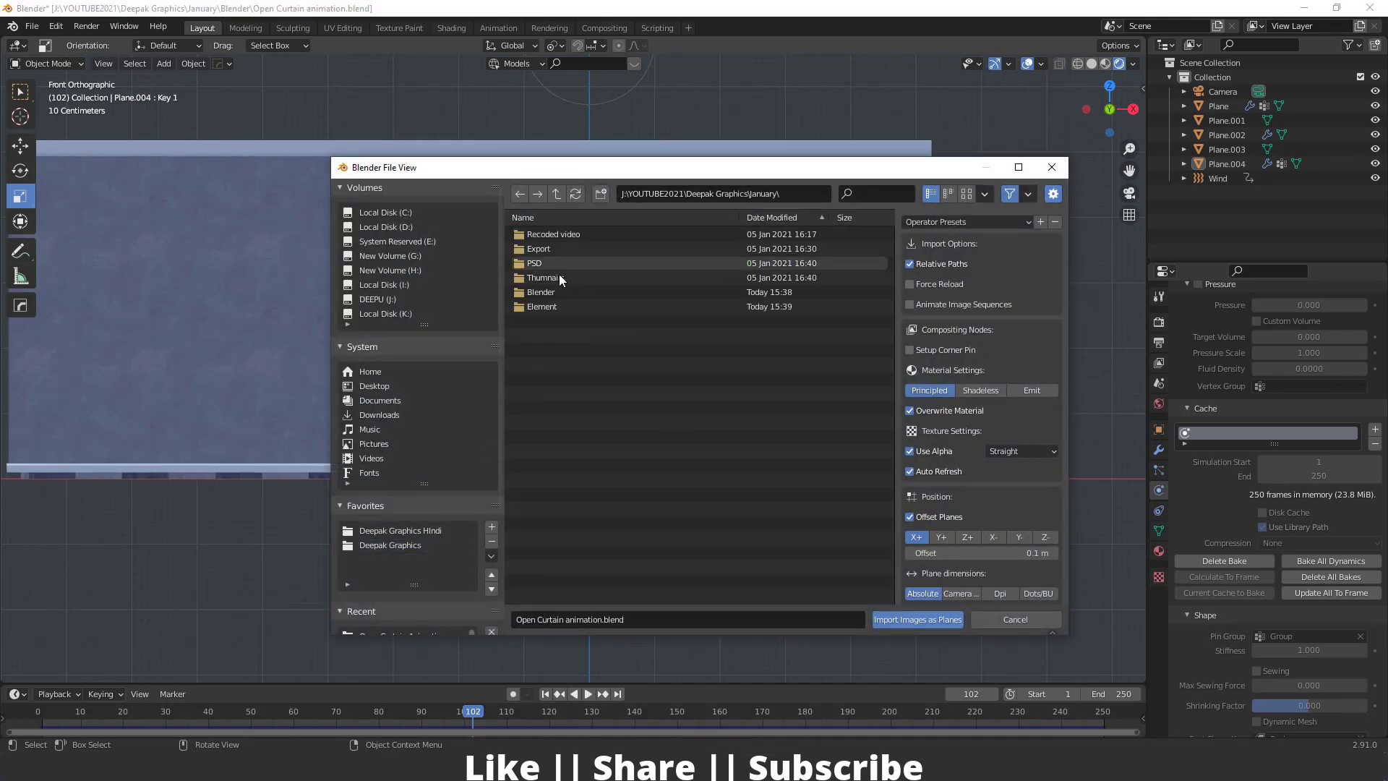
double_click(557, 310)
double_click(625, 385)
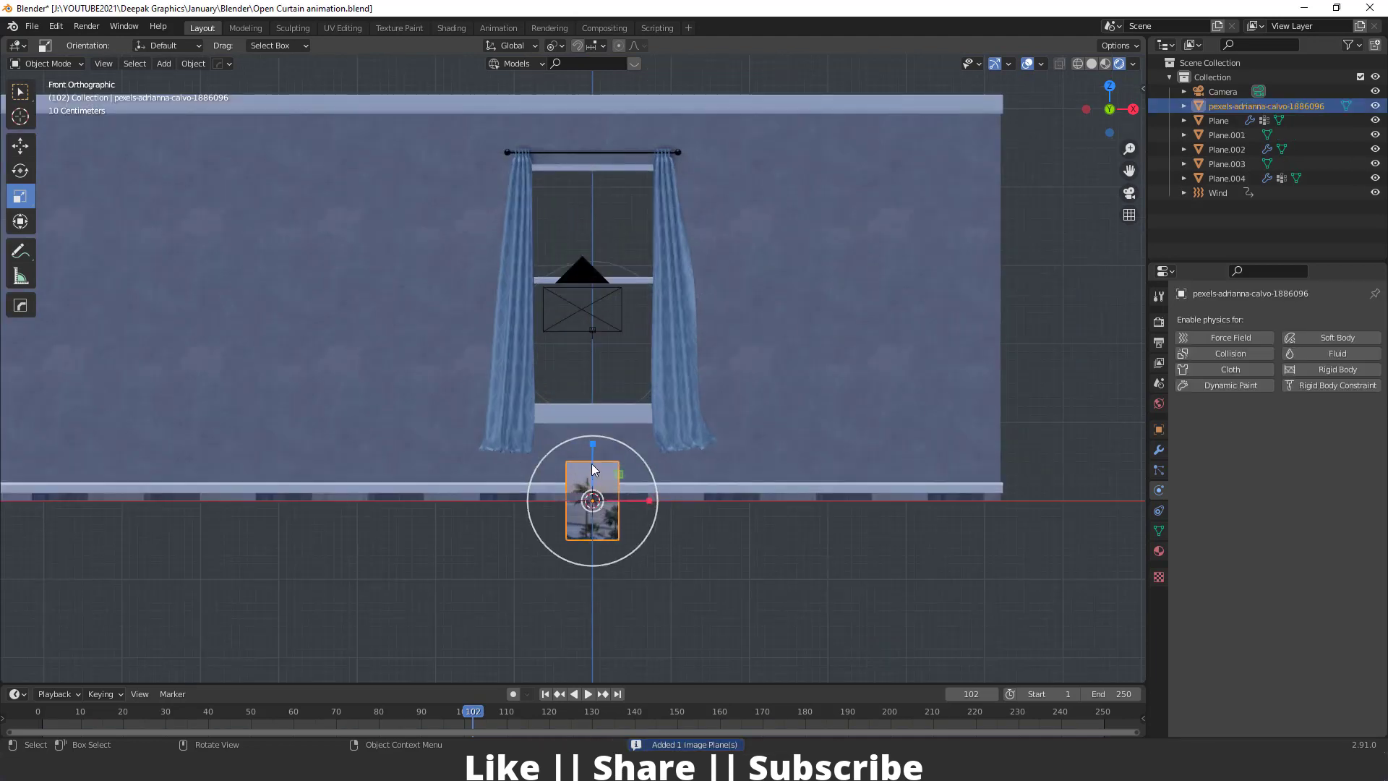
Raise the palm image plane up into the window and scale it larger to fill the opening
scroll(617, 499, "up", 3)
key("shift+space")
key("g")
left_click_drag(602, 527, 603, 173)
scroll(602, 173, "down", 2)
key("s")
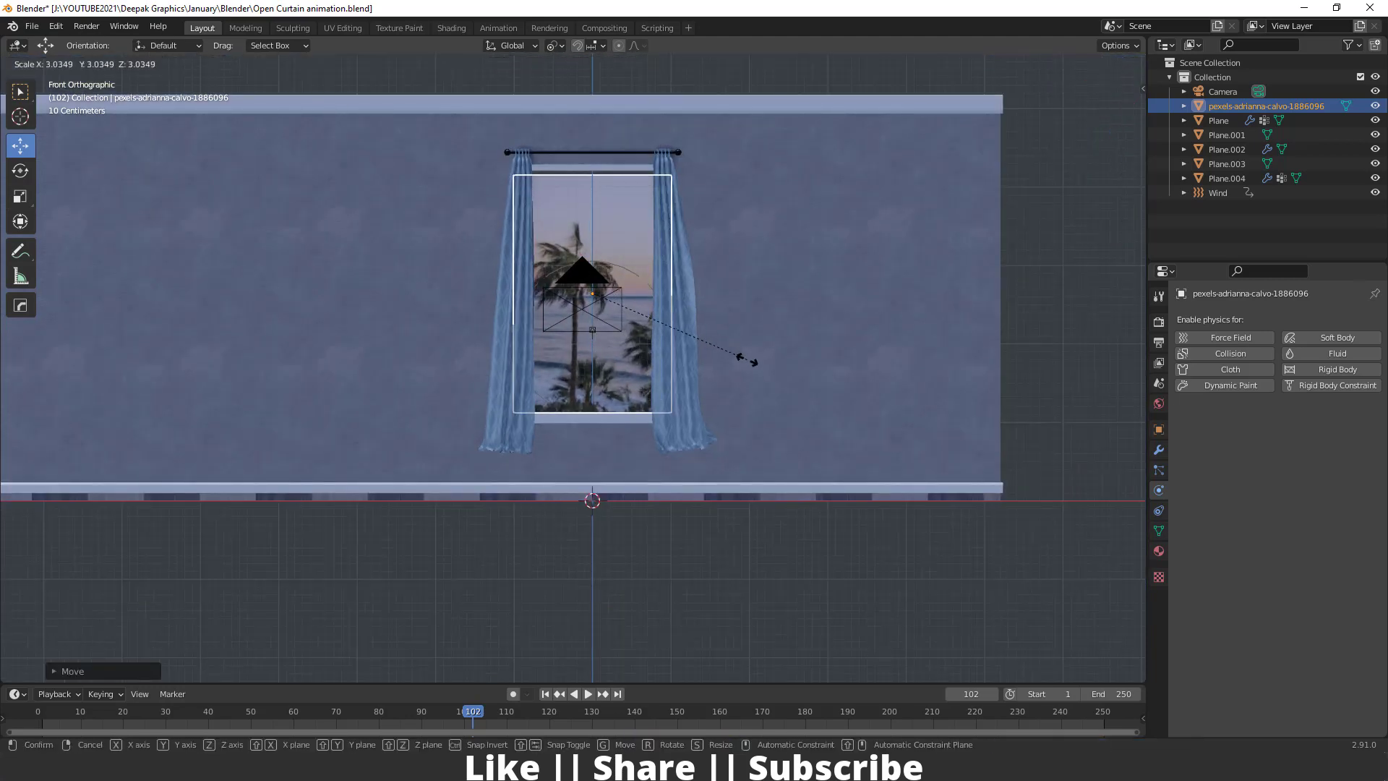
left_click(741, 354)
key("g")
left_click_drag(591, 237, 592, 232)
key("s")
left_click(642, 316)
Push the image plane back behind the window and lower it slightly in the camera view
scroll(701, 366, "down", 2)
middle_click_drag(701, 366, 611, 423)
left_click_drag(553, 350, 560, 356)
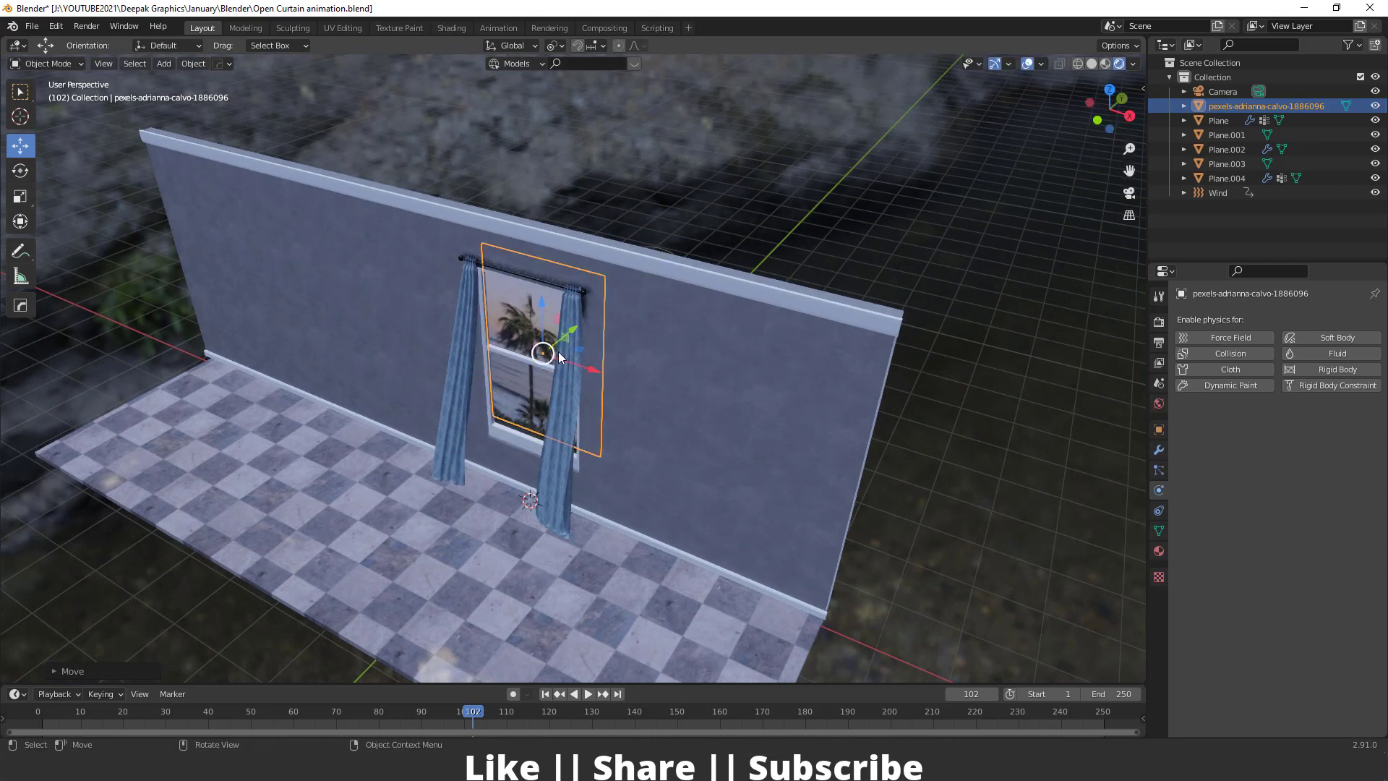
middle_click_drag(559, 352, 596, 343)
key("KP_0")
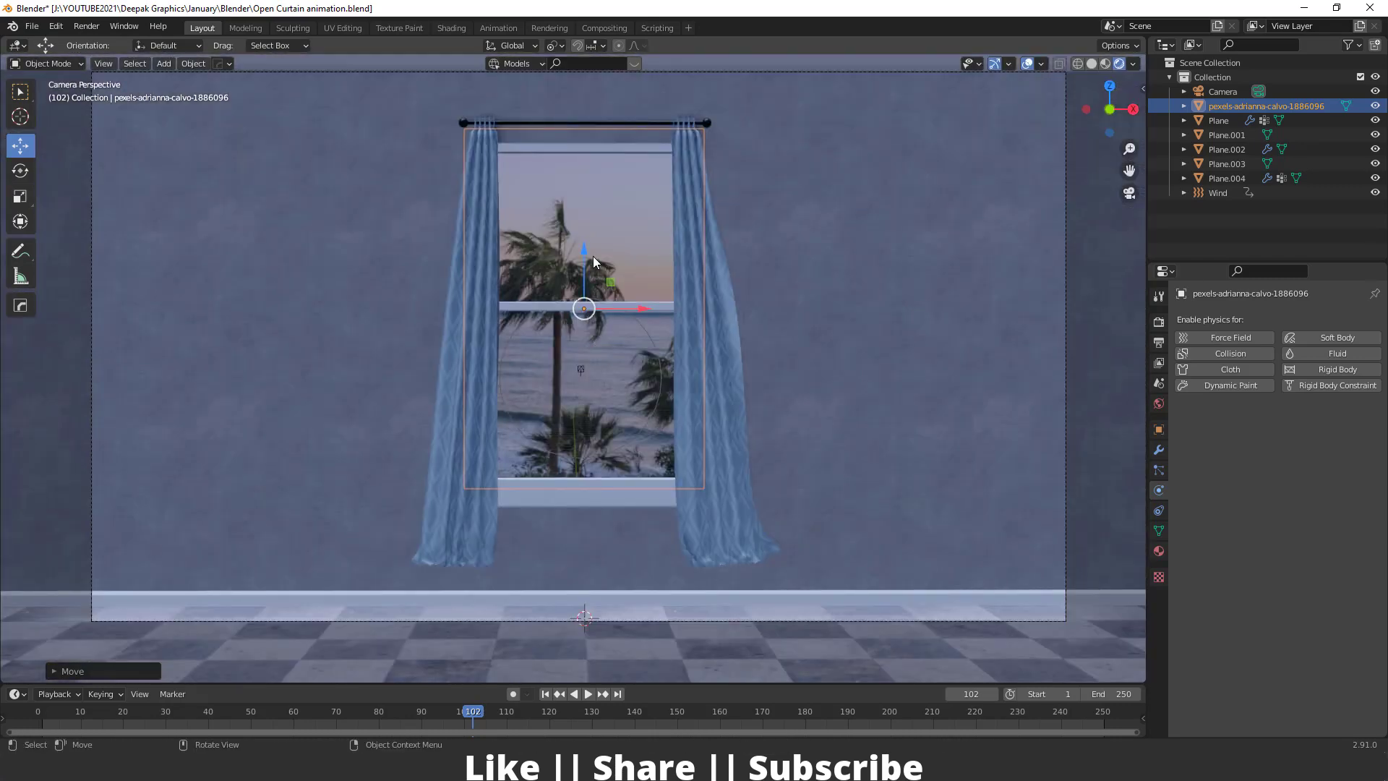
left_click_drag(585, 257, 586, 262)
Hide viewport overlays, play the curtain opening from the first frame, then rewind to frame 0
left_click(808, 247)
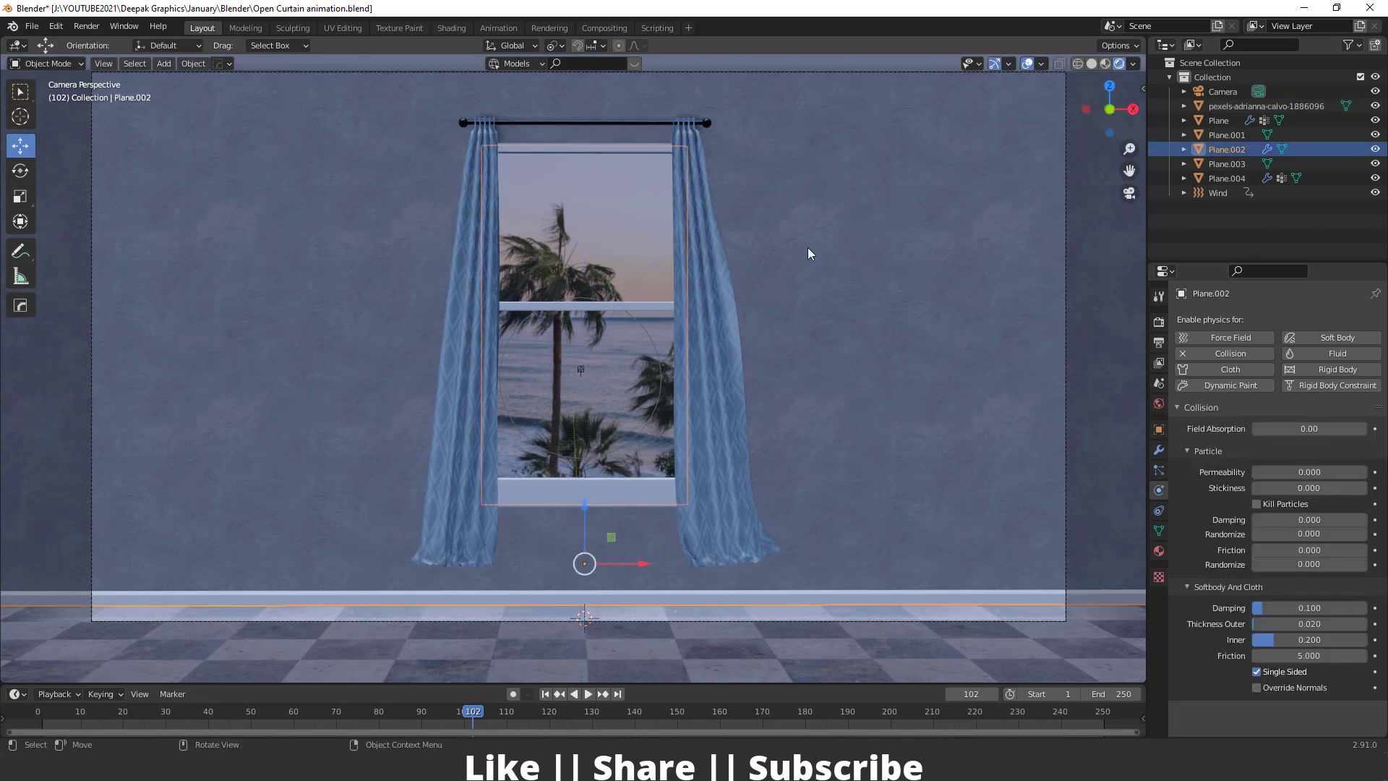
left_click(547, 694)
left_click(1026, 63)
key("space")
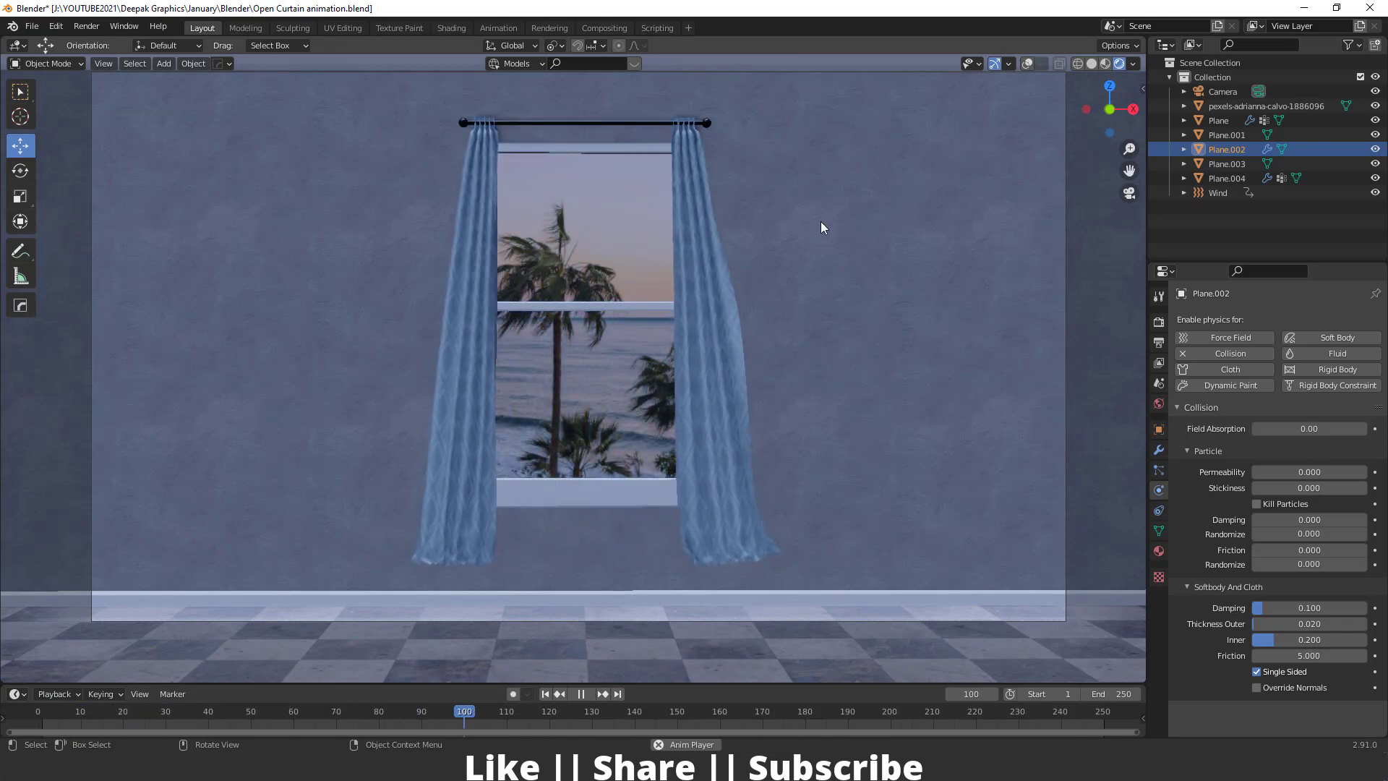
key("space")
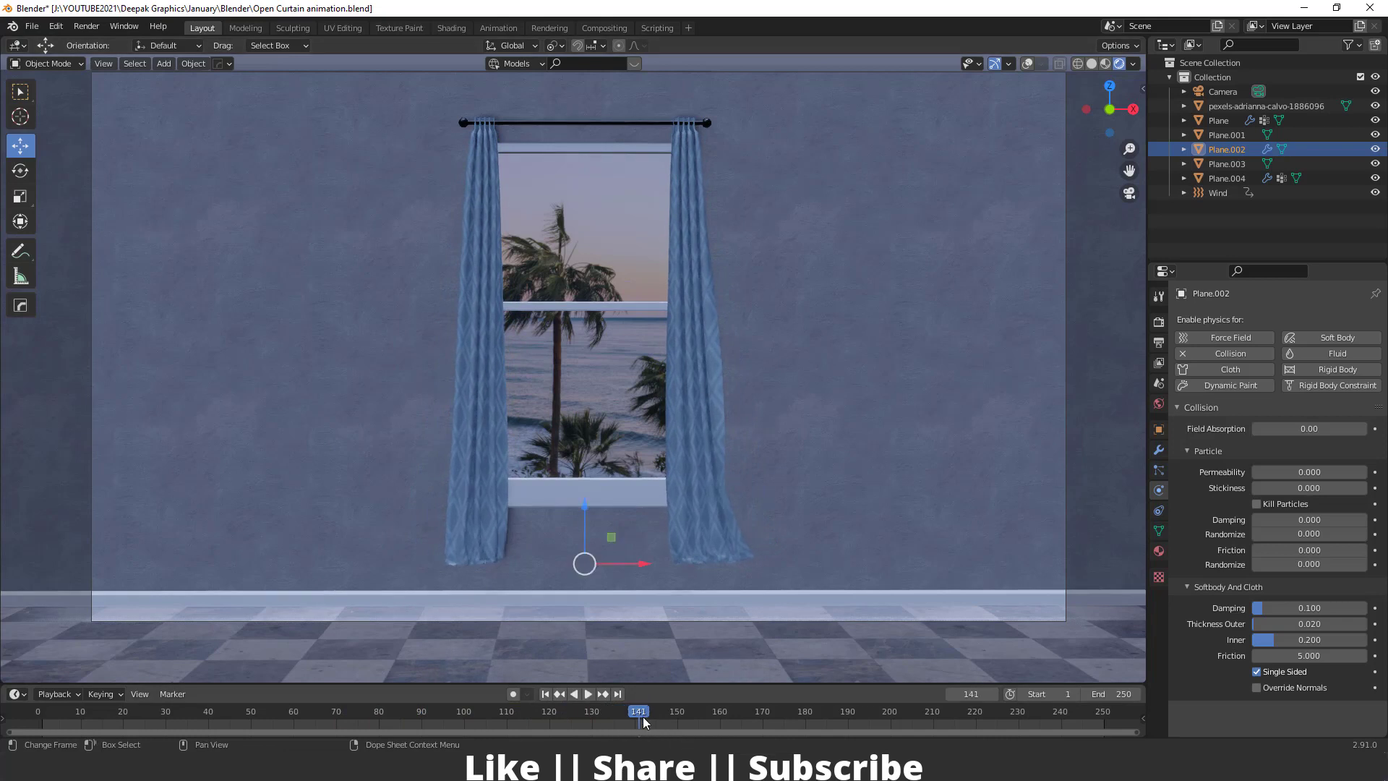
left_click_drag(626, 721, 33, 683)
Replay the animation once more, rewind to frame 0, and leave the camera view
key("space")
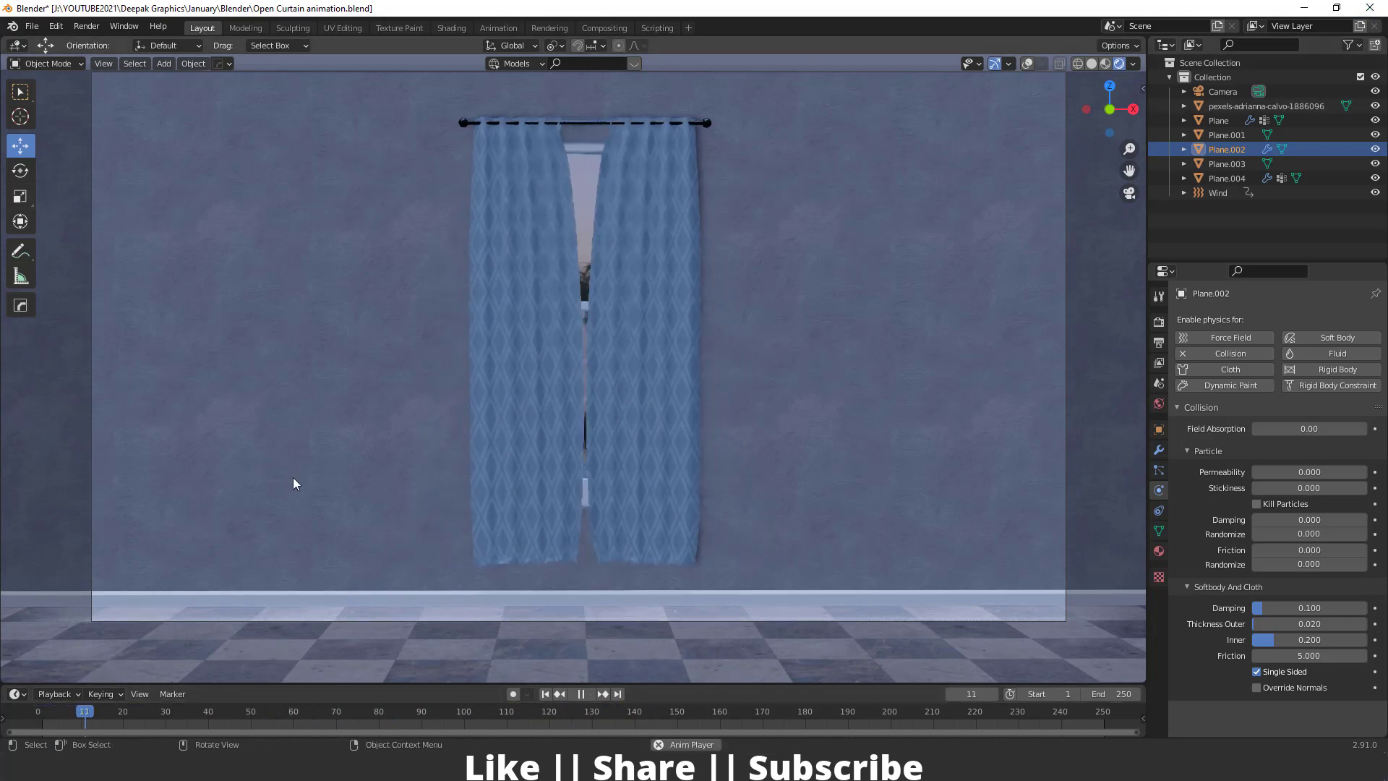
key("space")
left_click_drag(289, 724, 15, 727)
key("KP_0")
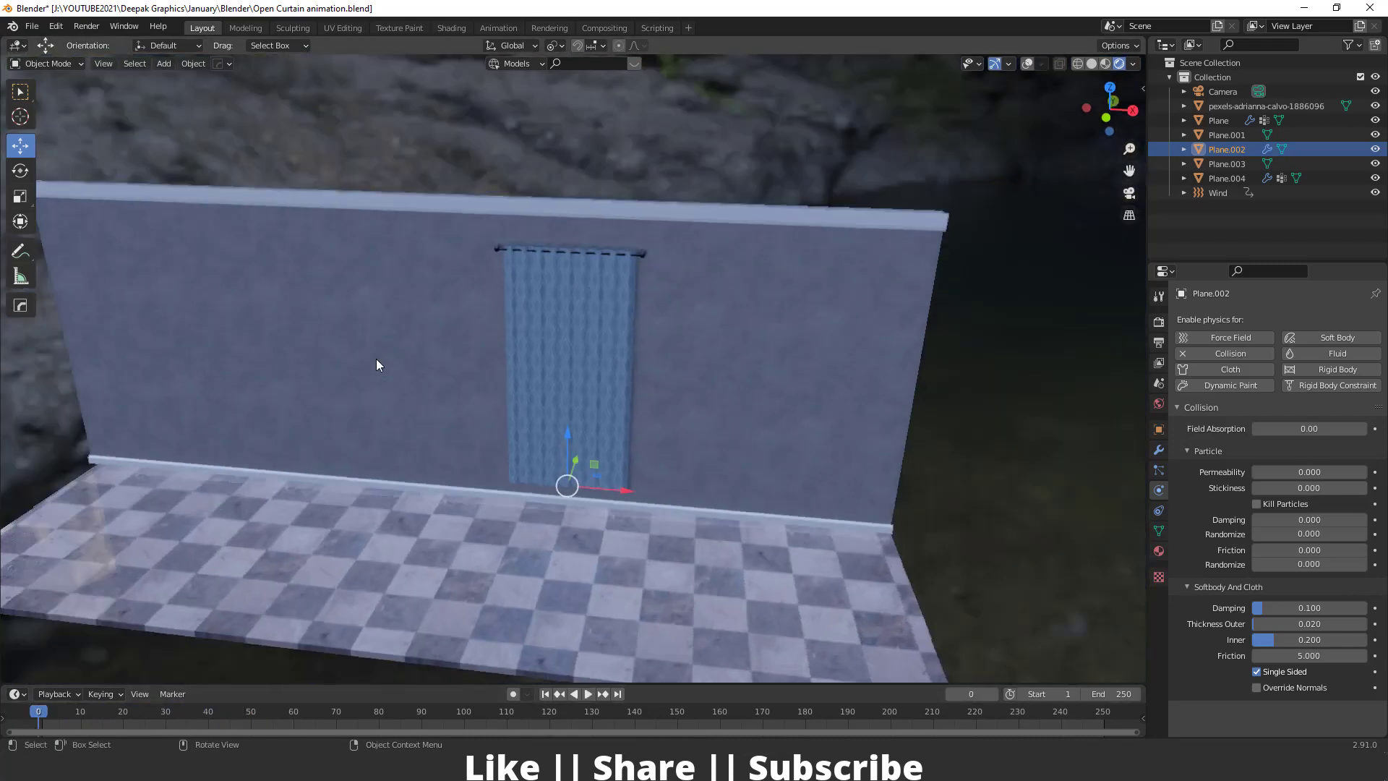
key("shift+a")
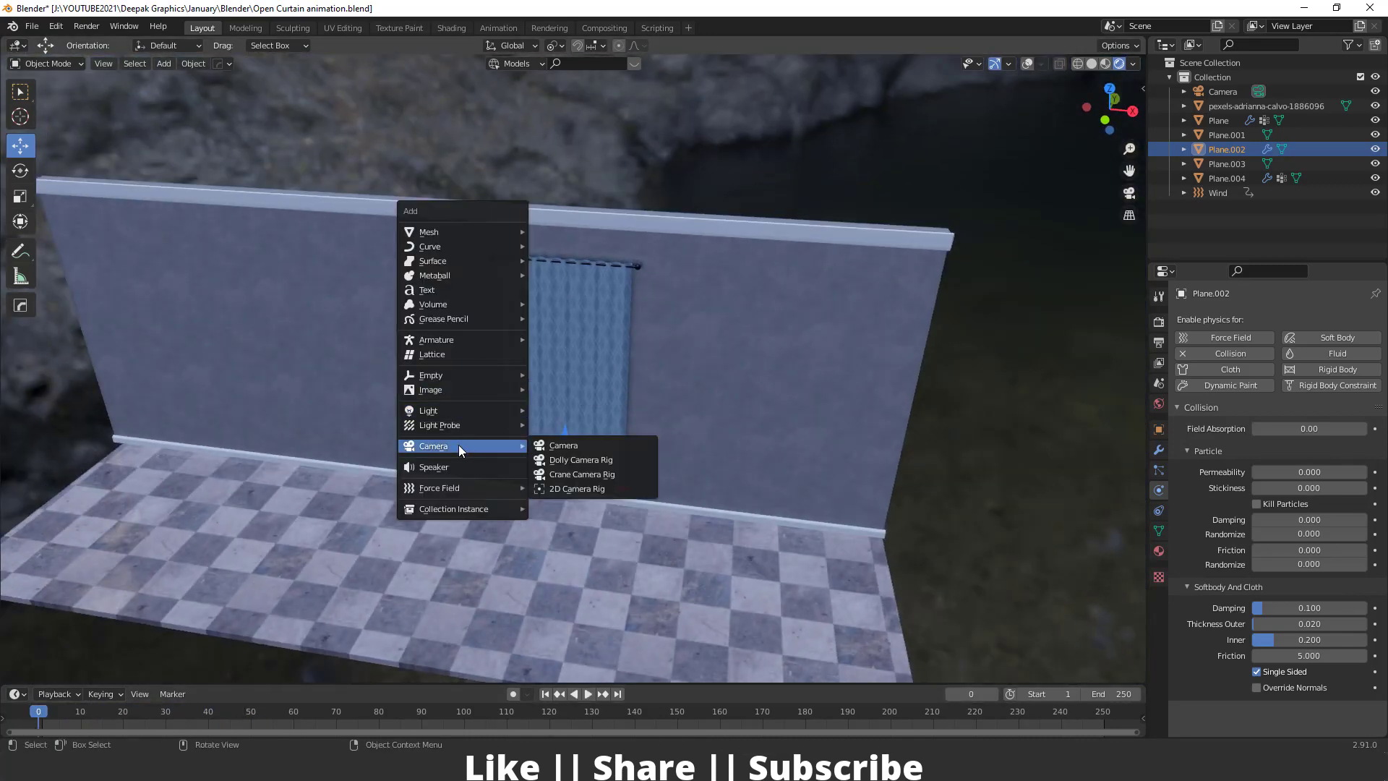
Add an Area light, raise it vertically and move it along Y toward the wall
mouse_move(507, 408)
left_click(564, 458)
middle_click_drag(564, 459, 506, 405)
key("g")
key("z")
left_click(501, 251)
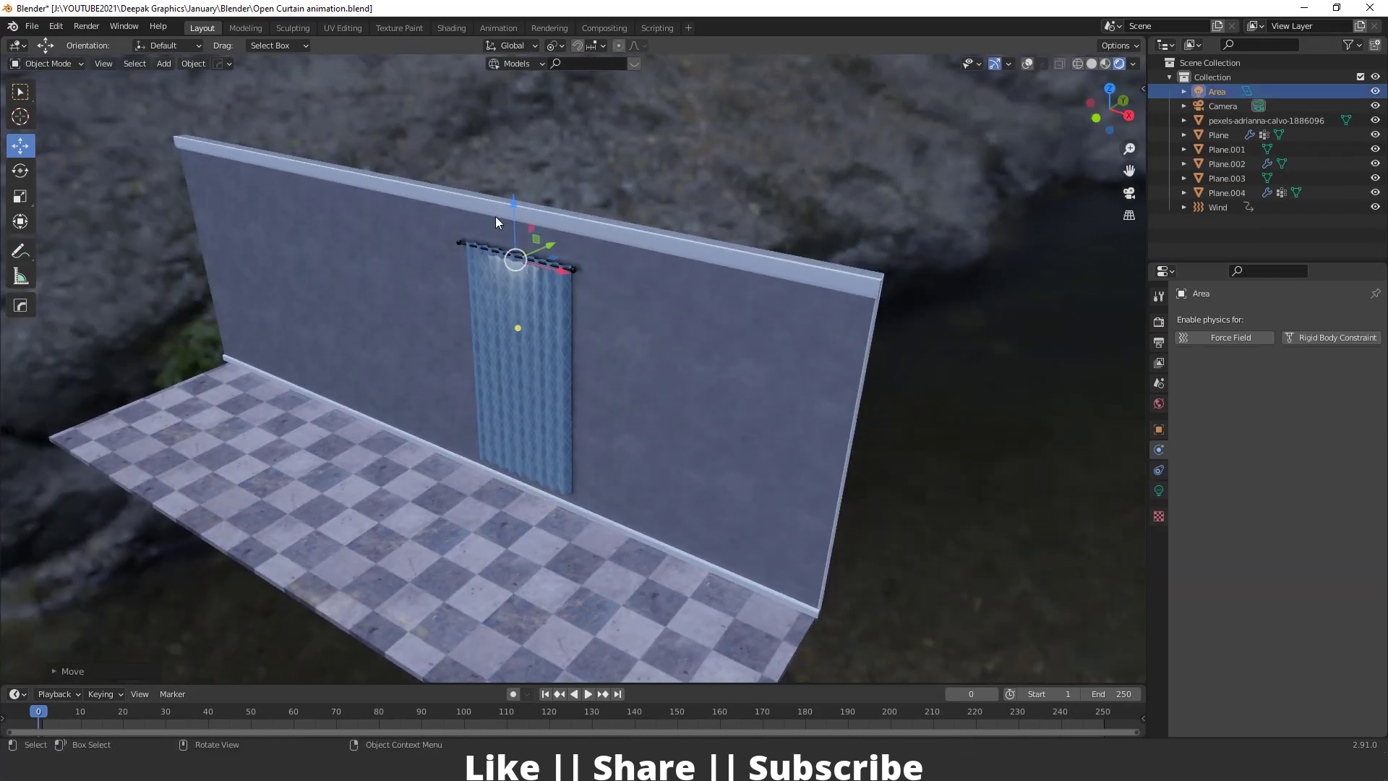
left_click_drag(544, 237, 509, 261)
middle_click_drag(522, 348, 586, 383)
left_click(1027, 64)
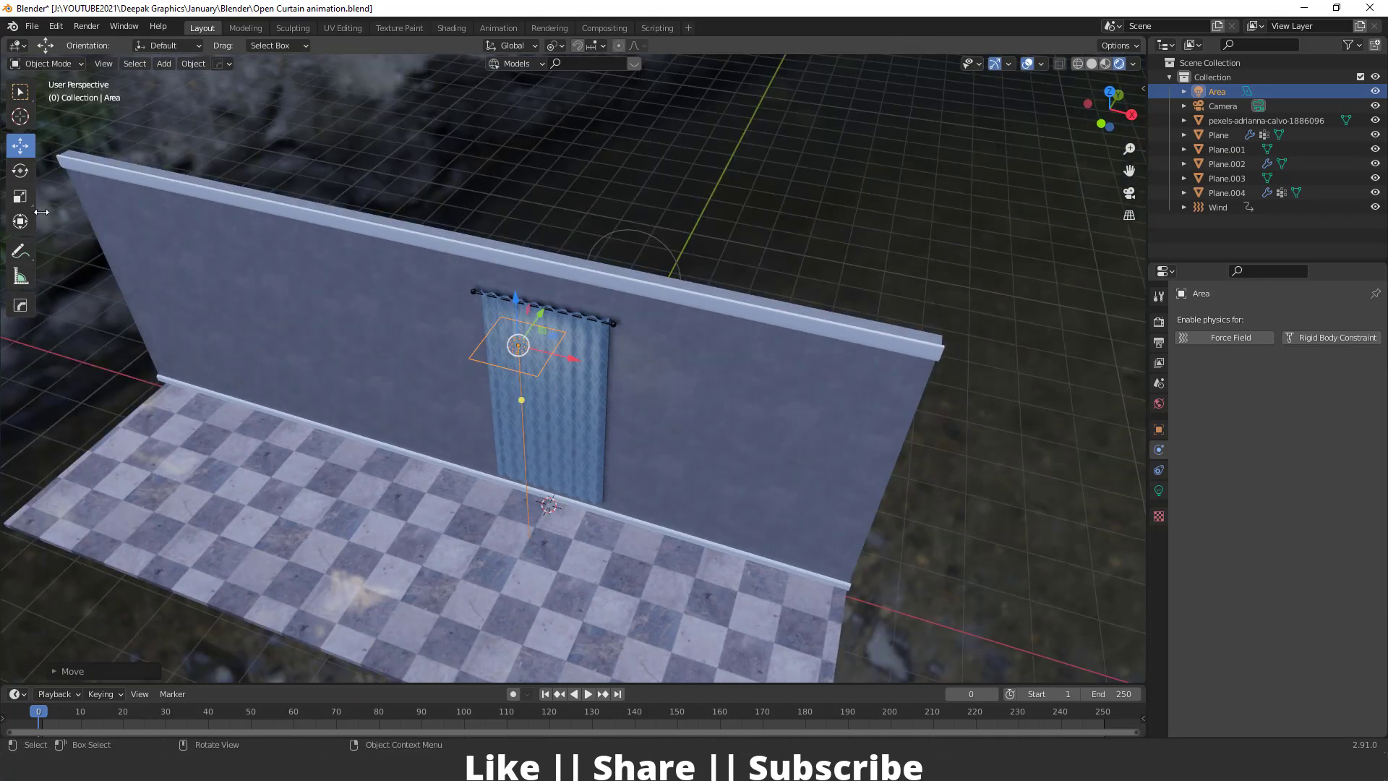
Scale the Area light up, stretch it wider along X, and move it out from the wall
left_click(20, 196)
left_click_drag(575, 369, 631, 380)
middle_click_drag(628, 379, 540, 383)
left_click(20, 146)
left_click_drag(500, 317, 442, 360)
middle_click_drag(443, 360, 518, 427)
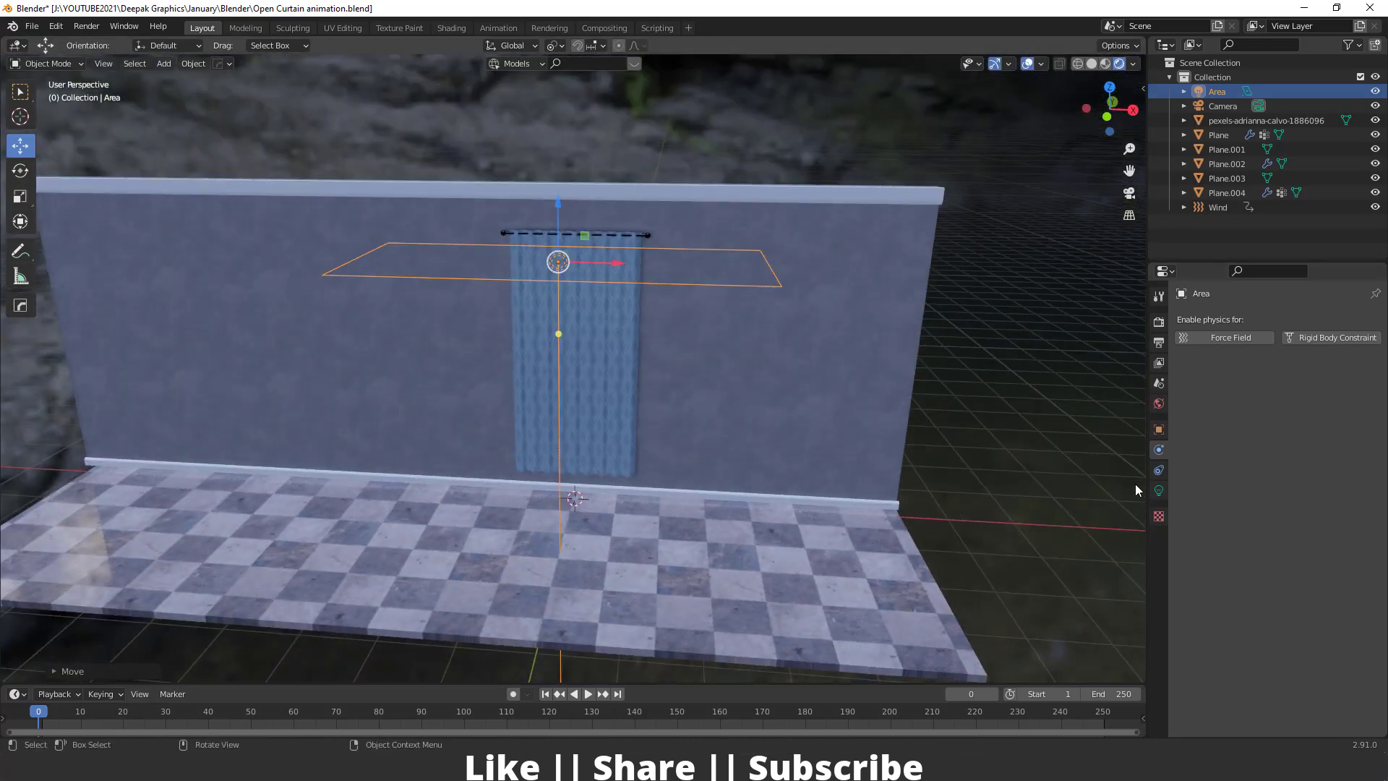
Raise the Area light's power to 339 W
left_click(1158, 491)
left_click_drag(1281, 415, 1345, 414)
middle_click_drag(736, 374, 690, 387)
Raise the light slightly above the rod, lower its power to 227.5 W, and make it warm peach
key("KP_0")
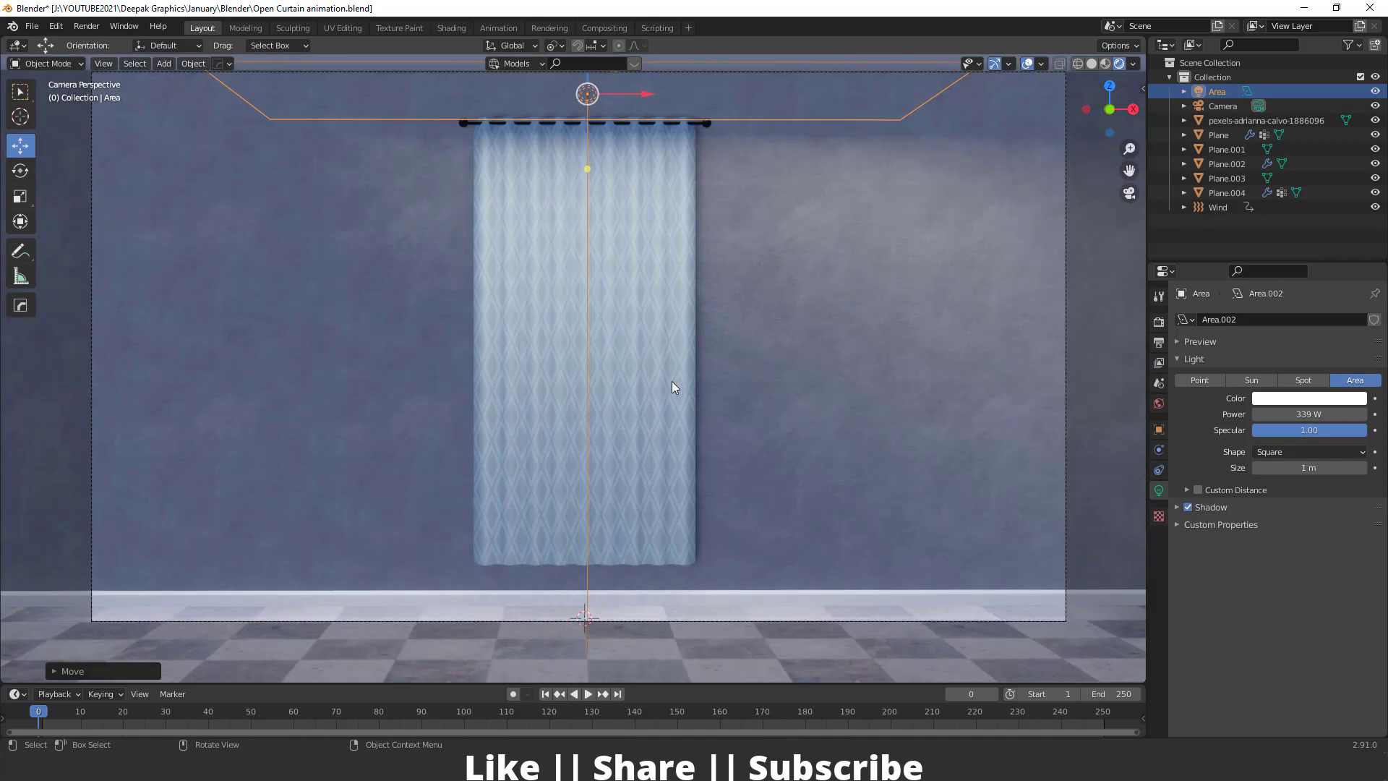
left_click_drag(587, 84, 587, 71)
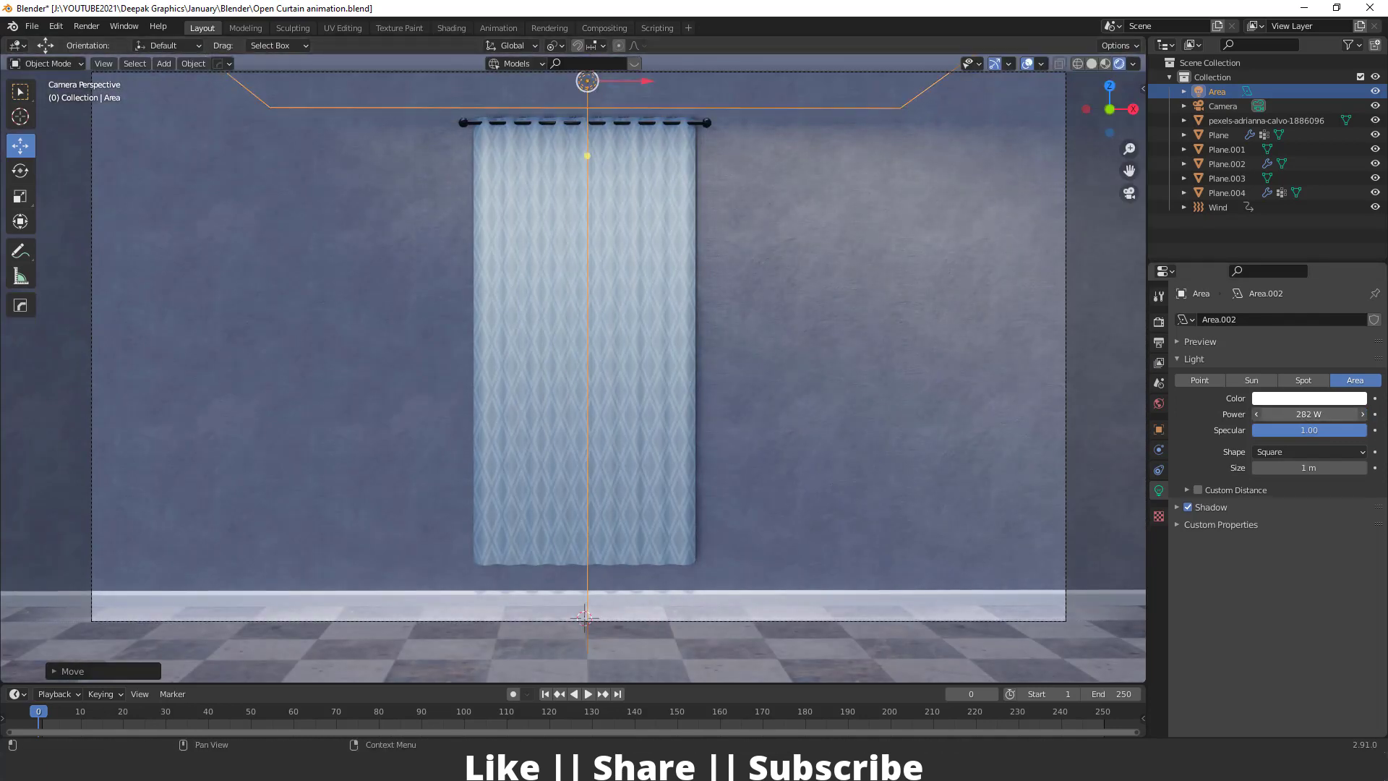
left_click_drag(1302, 414, 1284, 414)
left_click(1343, 398)
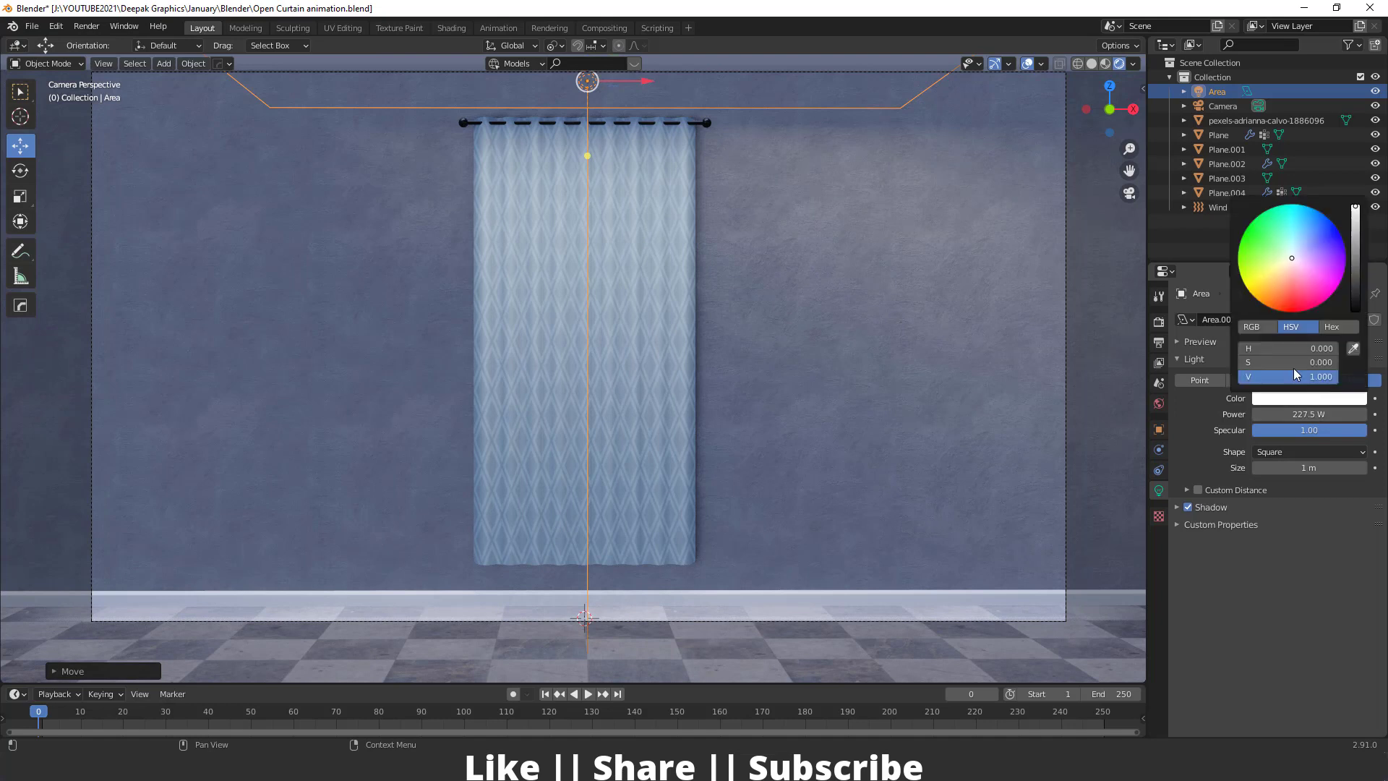
left_click(1286, 267)
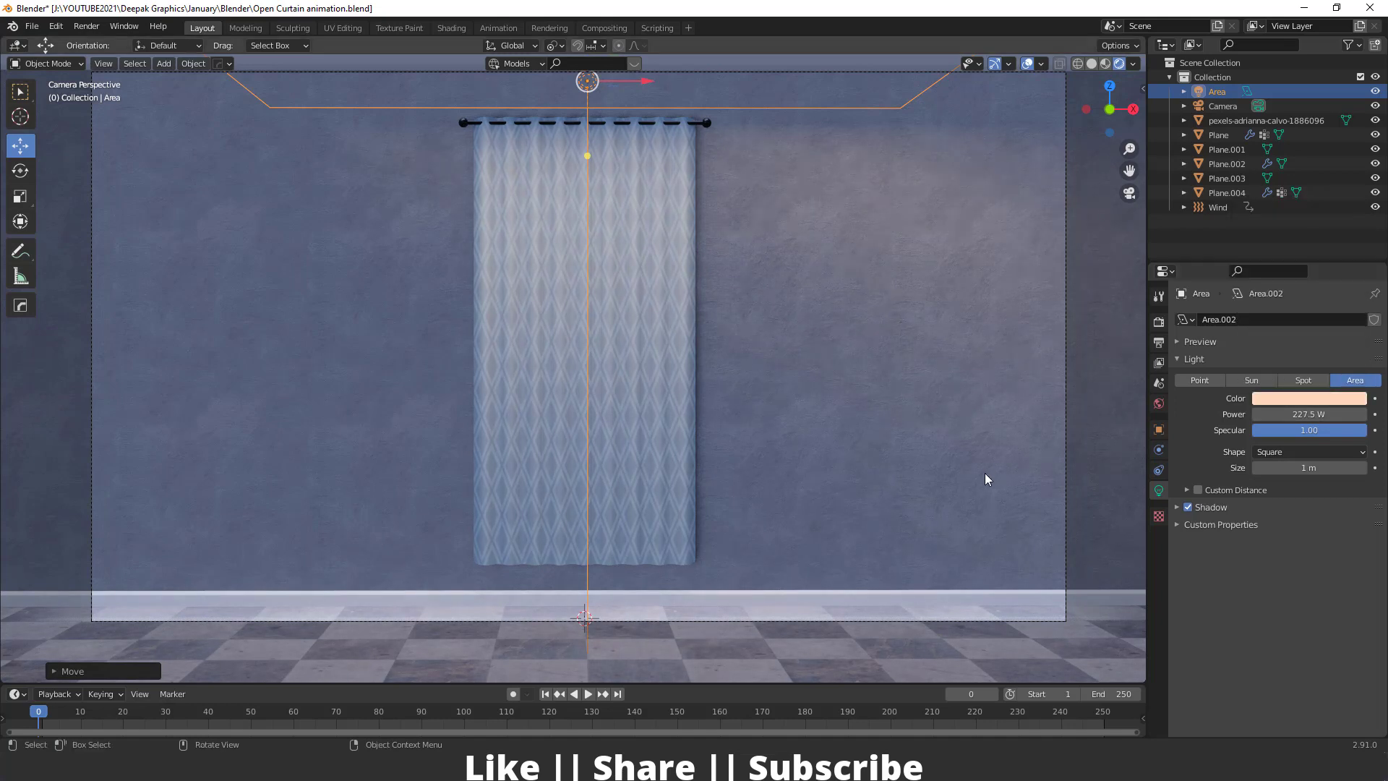
Keyframe the light power at 227.5 W on frame 30 and 0 W on frame 1
left_click_drag(43, 715, 167, 736)
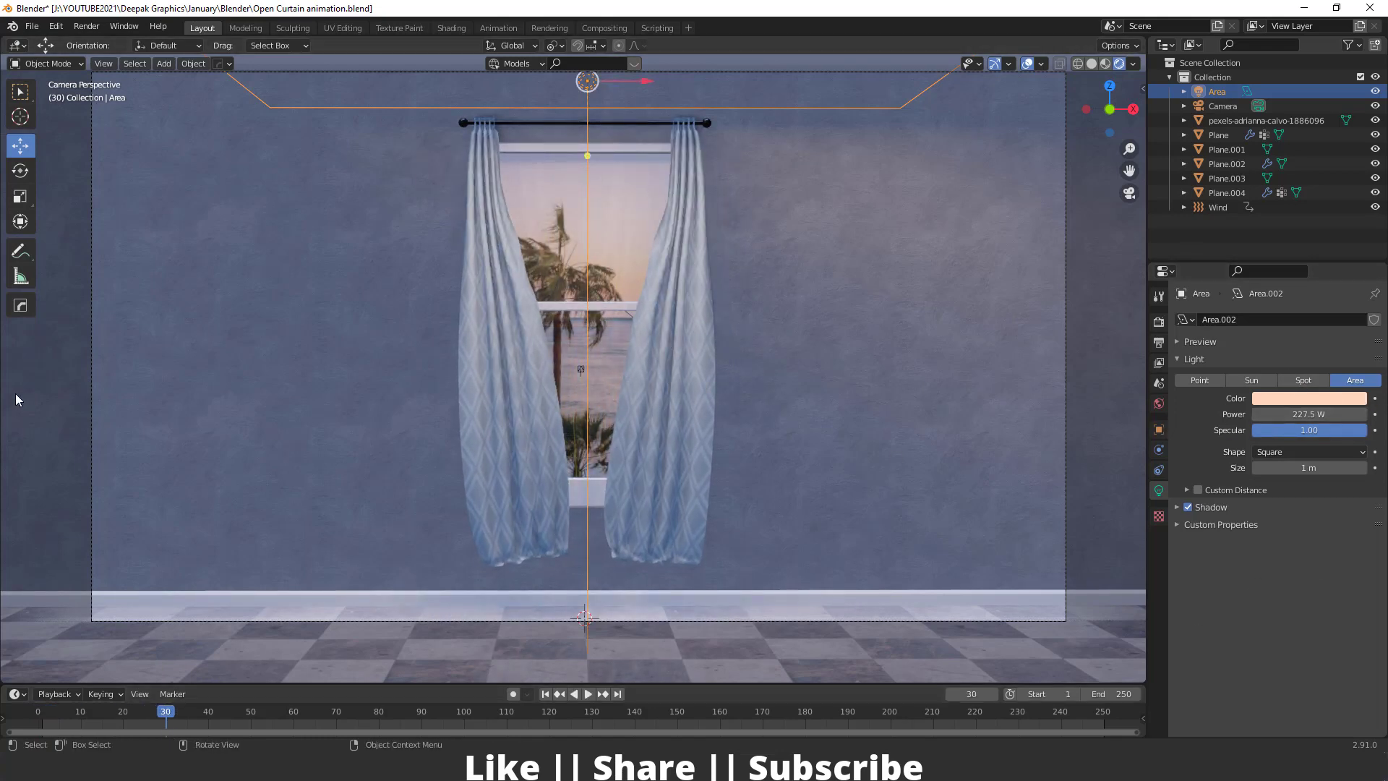
left_click(1375, 415)
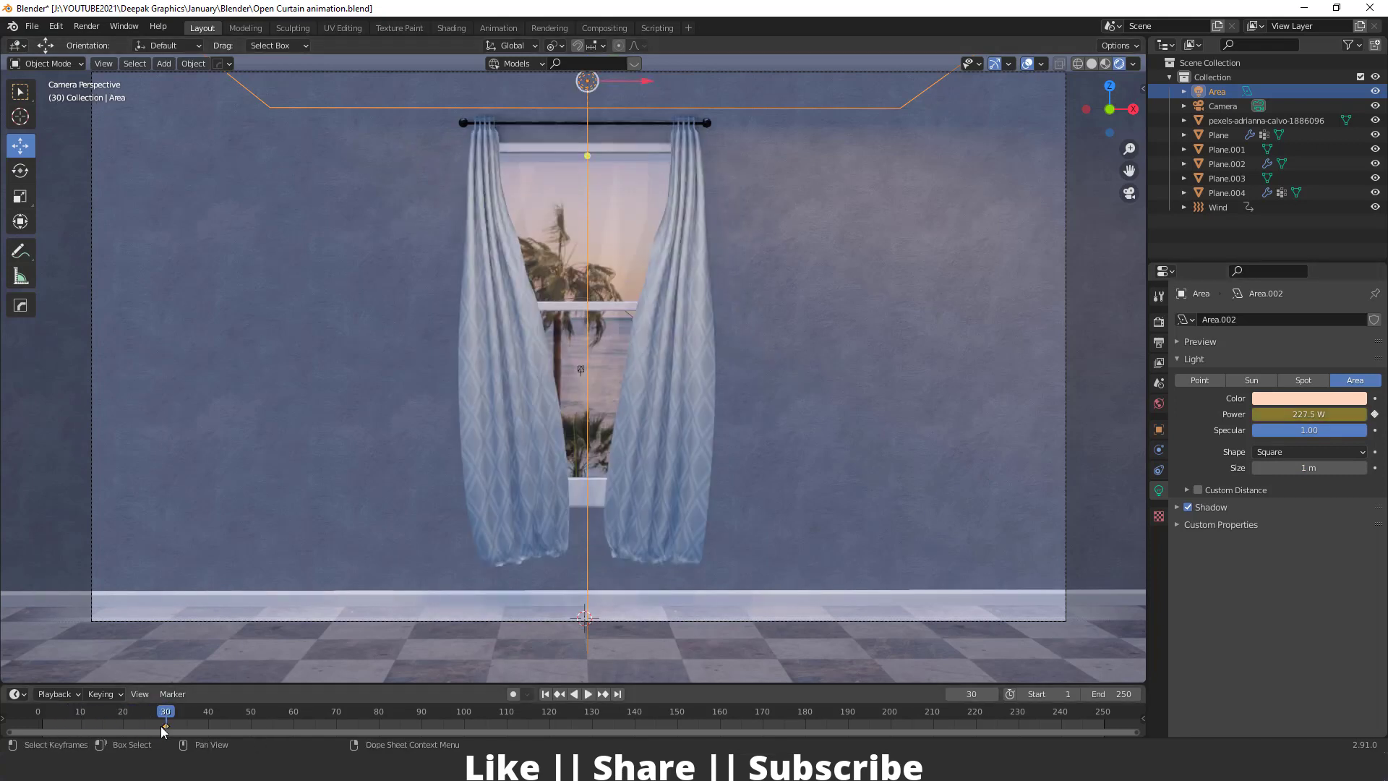
left_click_drag(170, 715, 34, 717)
key("space")
left_click(1297, 414)
type("0")
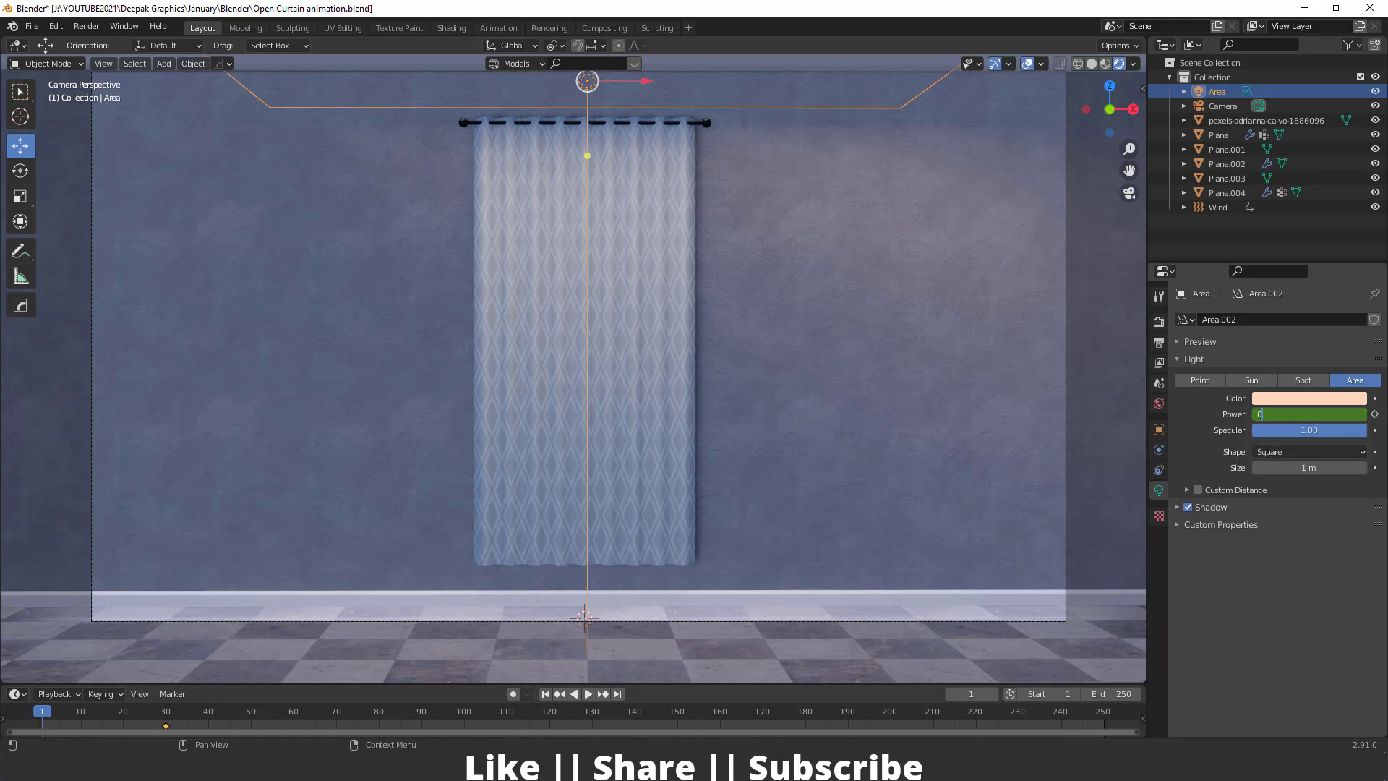
key("Return")
left_click(1375, 414)
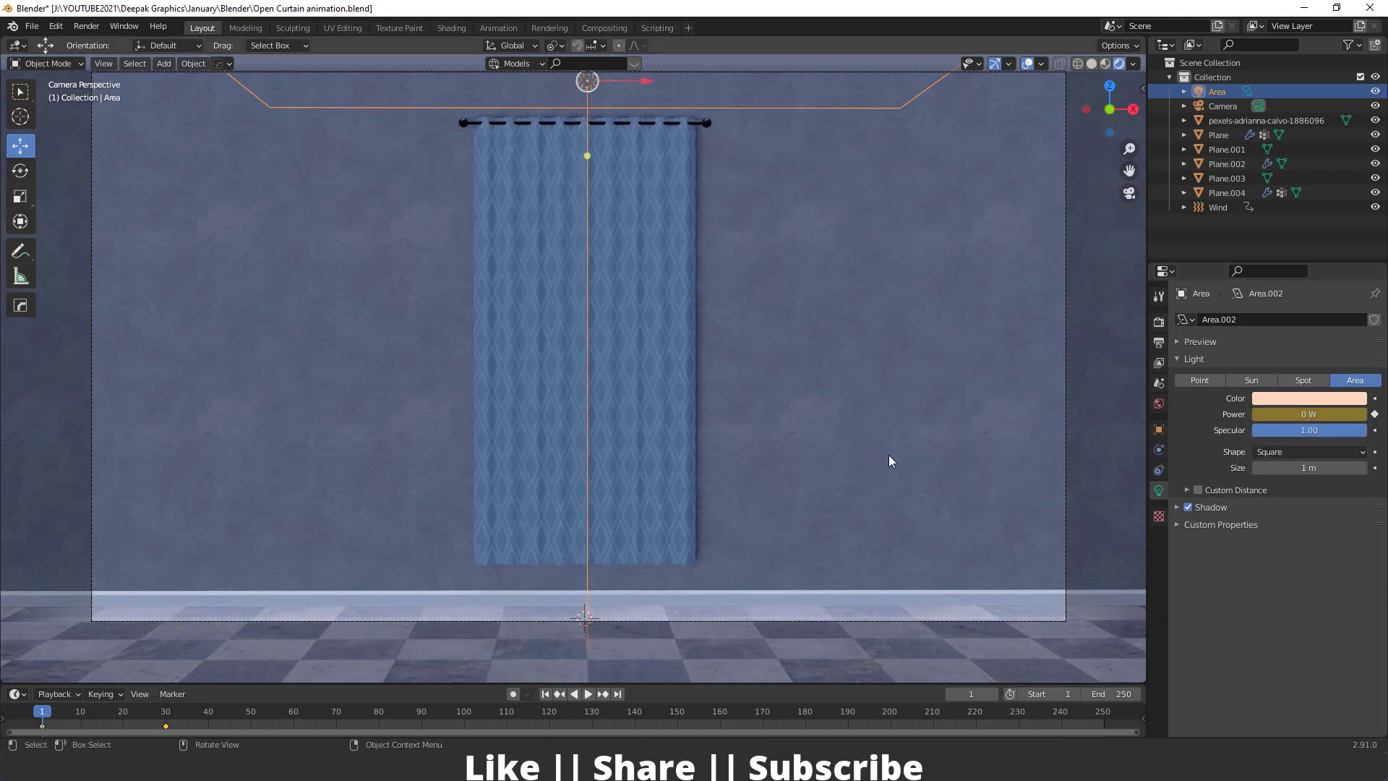
Select Plane.002, rewind to frame 0 and play the animation to check the lighting
left_click(586, 383)
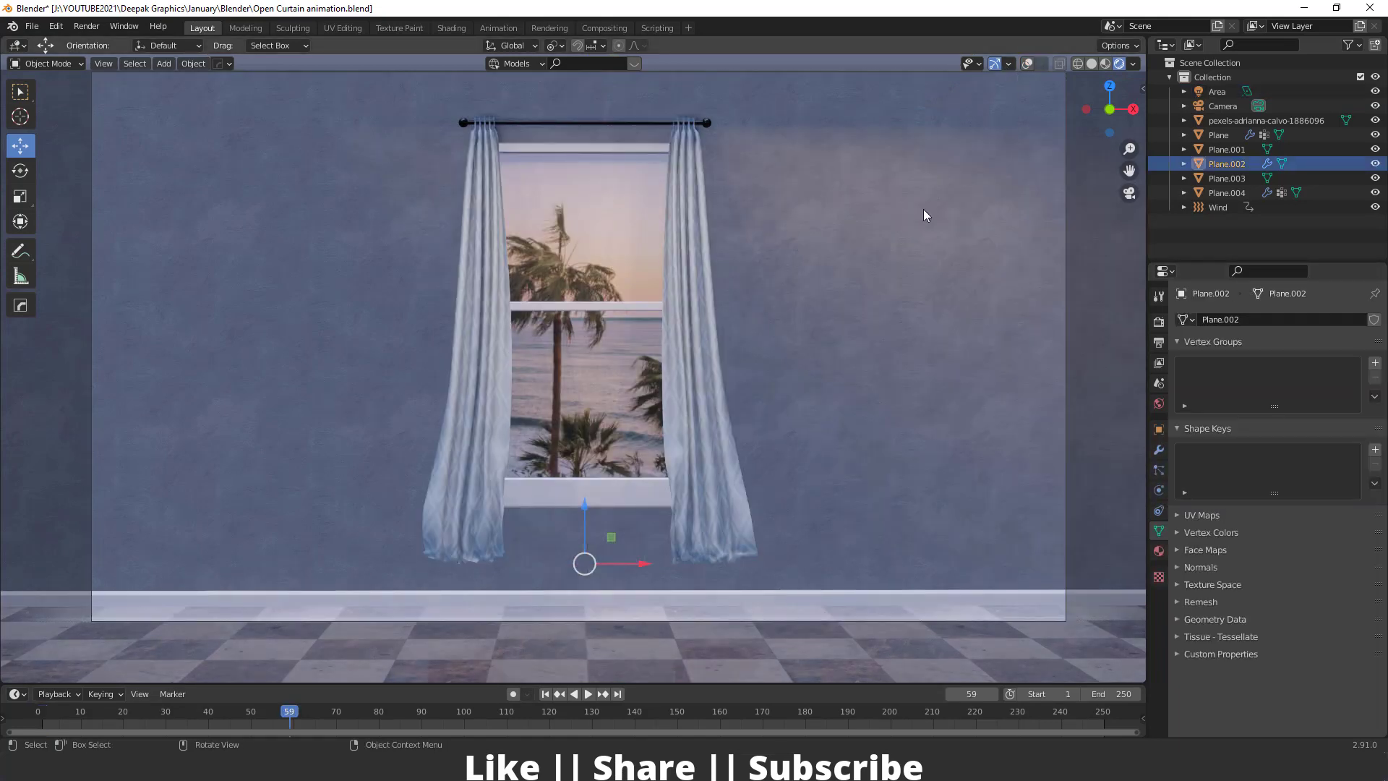
left_click_drag(290, 716, 29, 717)
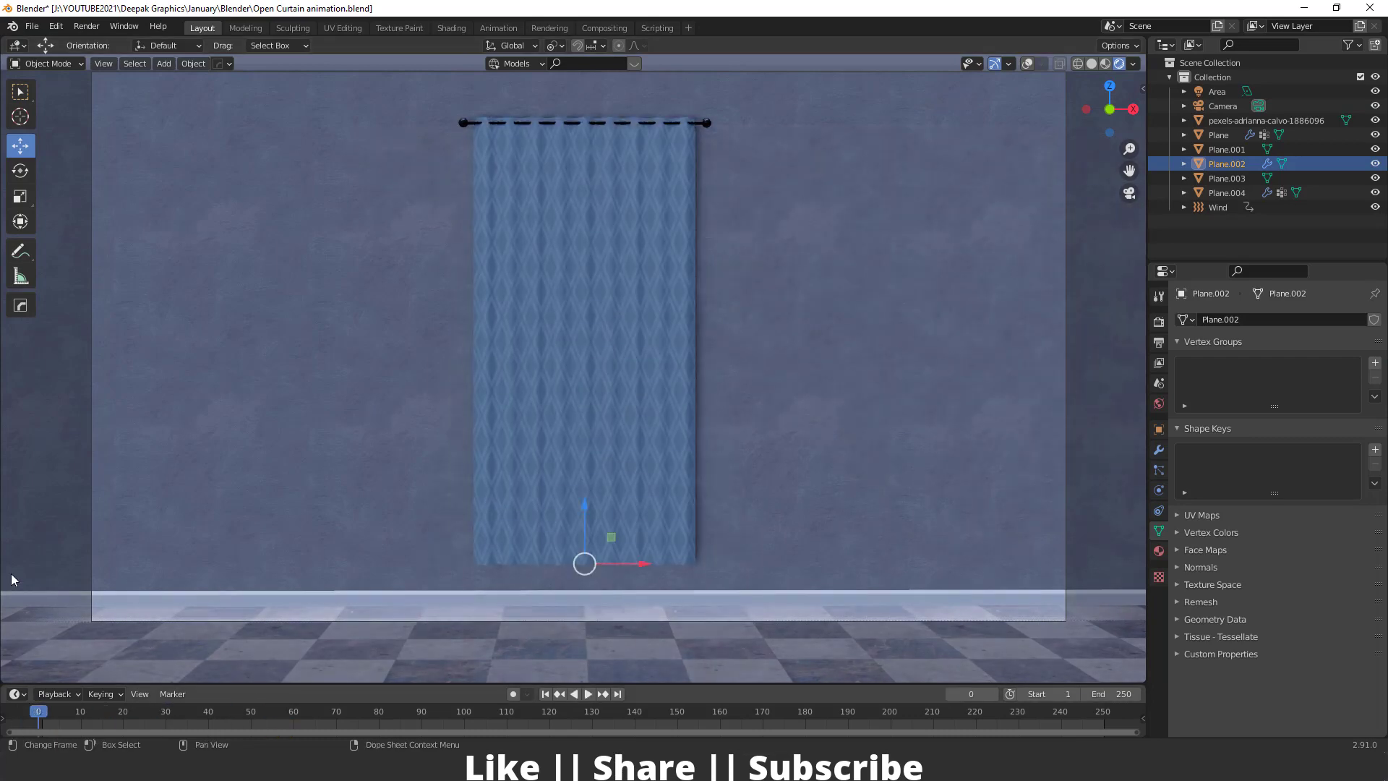
key("space")
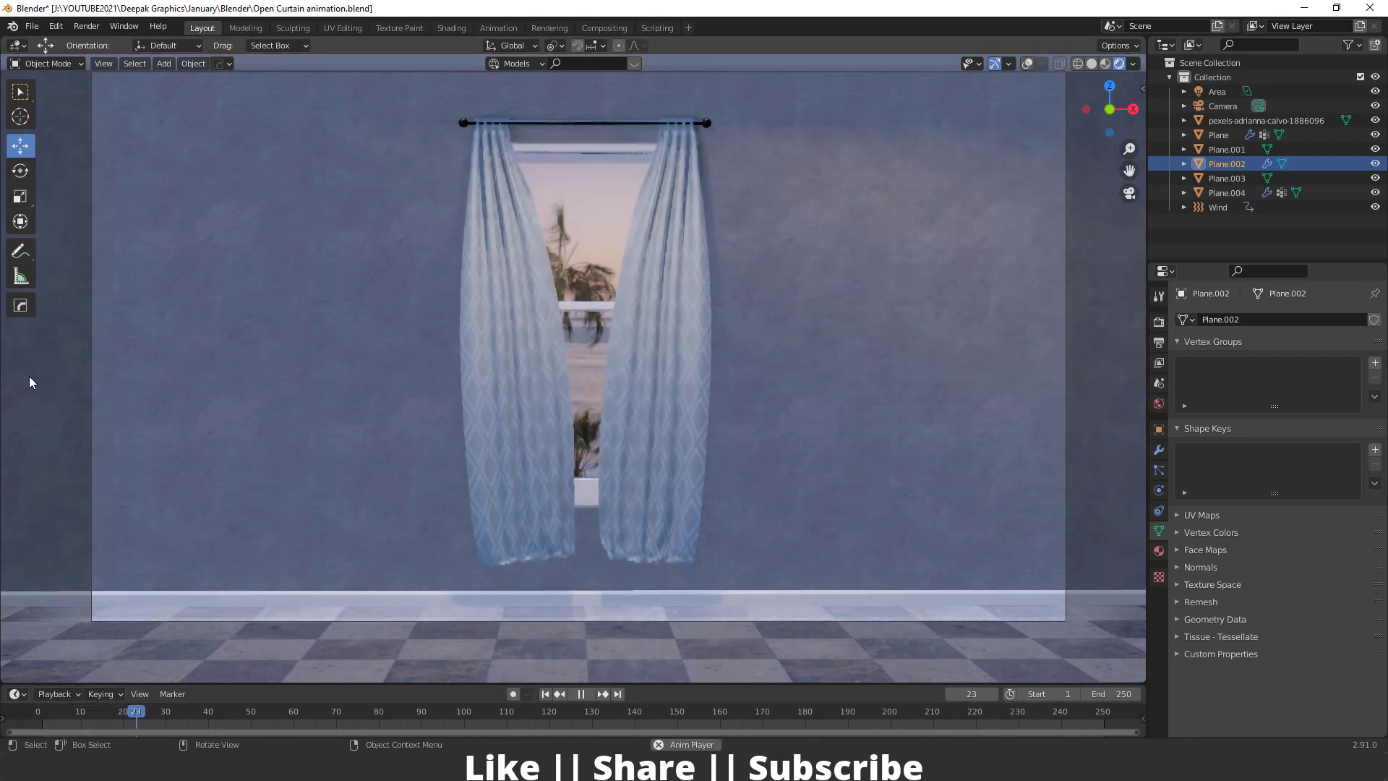